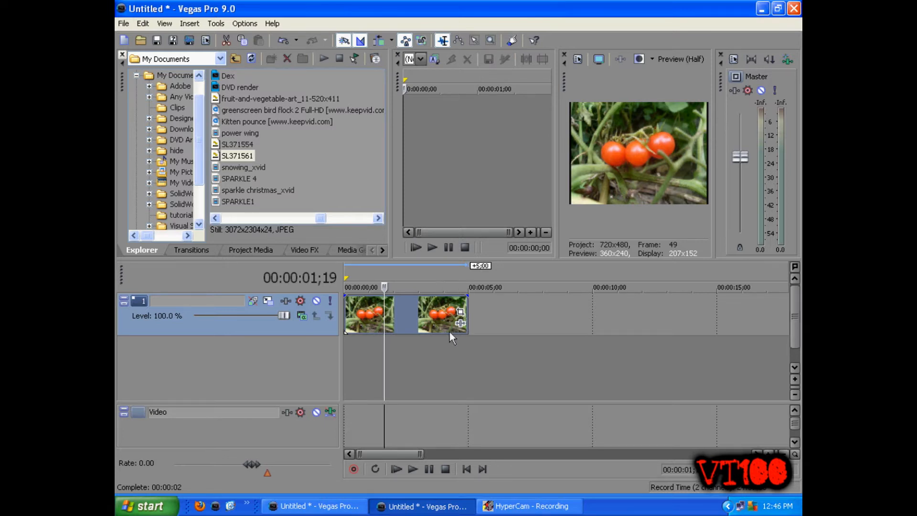
{"action": "left_click", "coordinate": [423, 310]}
{"action": "left_click", "coordinate": [391, 315]}
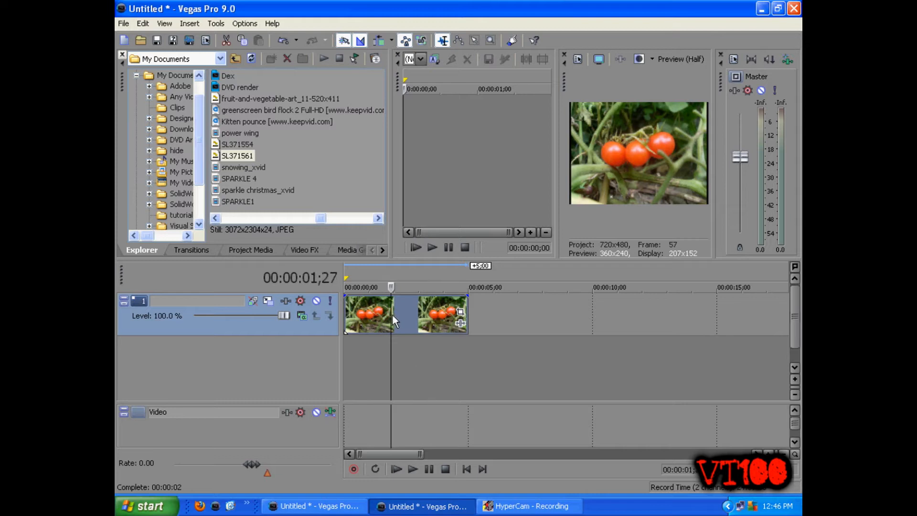
{"action": "left_click", "coordinate": [440, 316]}
{"action": "left_click", "coordinate": [389, 312]}
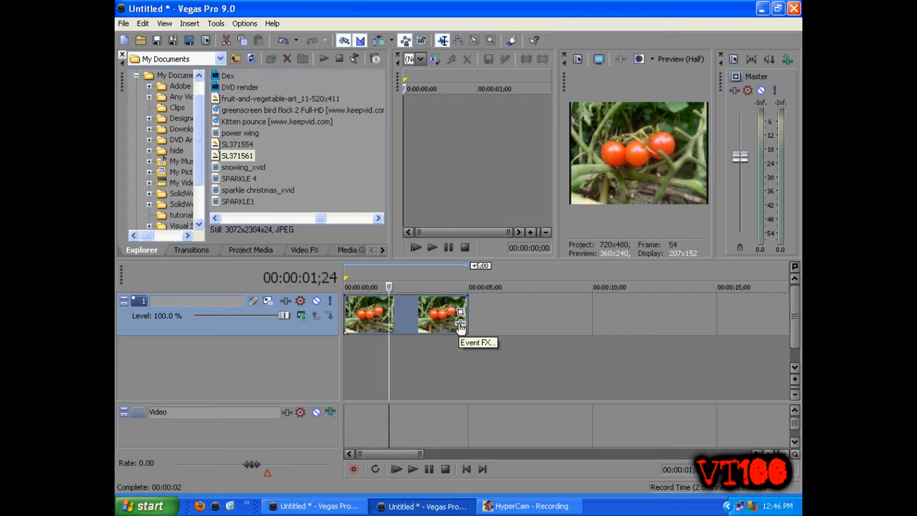
Apply the Sony Cookie Cutter effect to the SL371561 tomato clip on track 1
{"action": "left_click", "coordinate": [460, 325]}
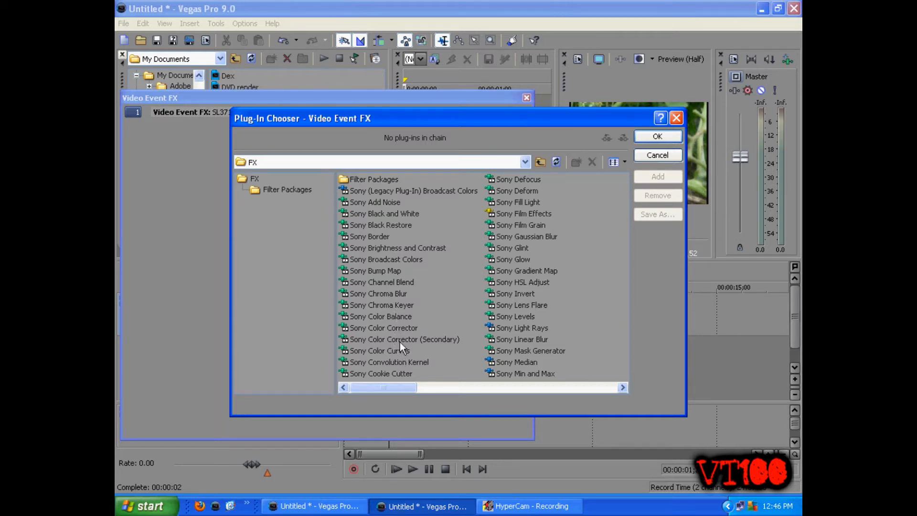
{"action": "left_click", "coordinate": [399, 375]}
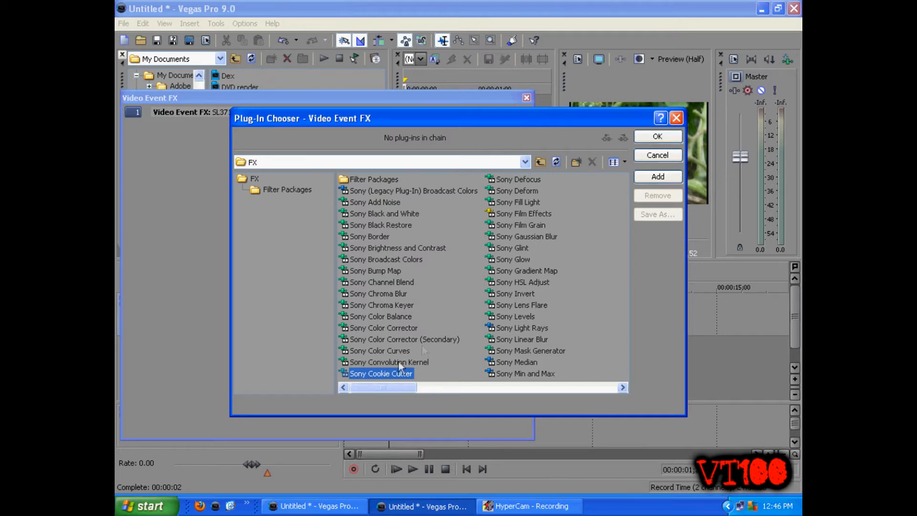
{"action": "double_click", "coordinate": [371, 373]}
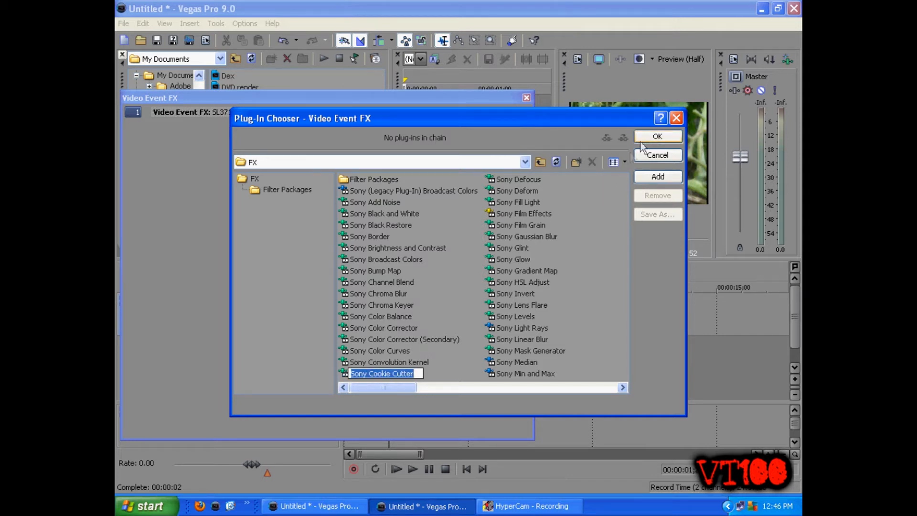
{"action": "left_click", "coordinate": [658, 137]}
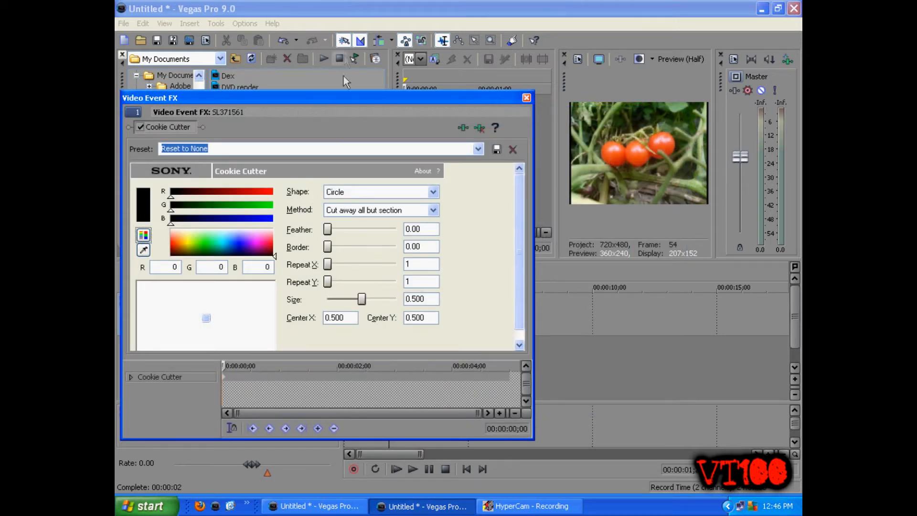
{"action": "left_click", "coordinate": [367, 99]}
{"action": "mouse_move", "coordinate": [368, 99]}
{"action": "left_mouse_down"}
{"action": "mouse_move", "coordinate": [379, 86]}
{"action": "mouse_move", "coordinate": [381, 100]}
{"action": "left_mouse_up"}
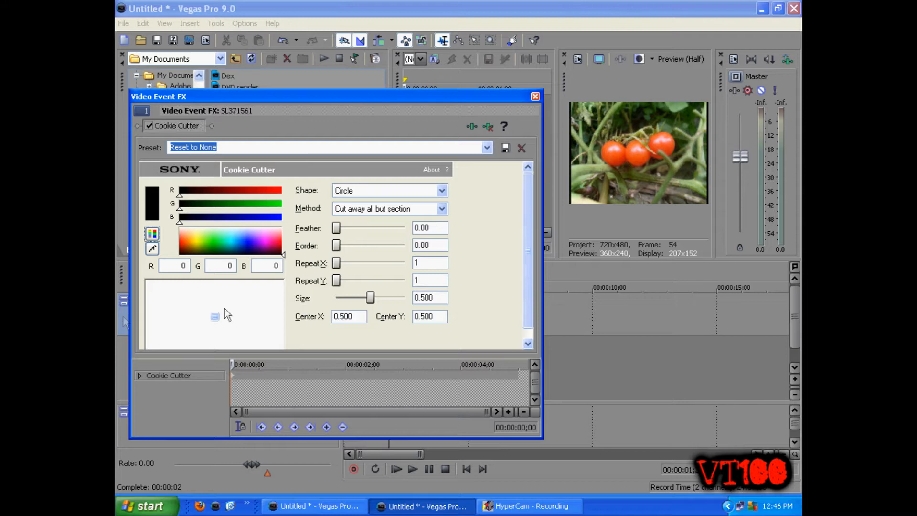
Set the cutter to a Circle shape with the Cut away all but section method and a size of 0.250
{"action": "left_click", "coordinate": [442, 209]}
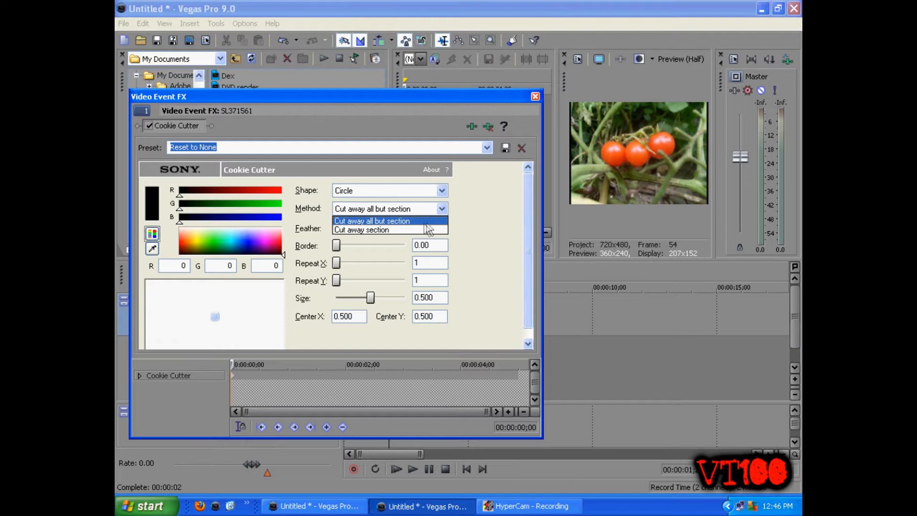
{"action": "left_click", "coordinate": [360, 222]}
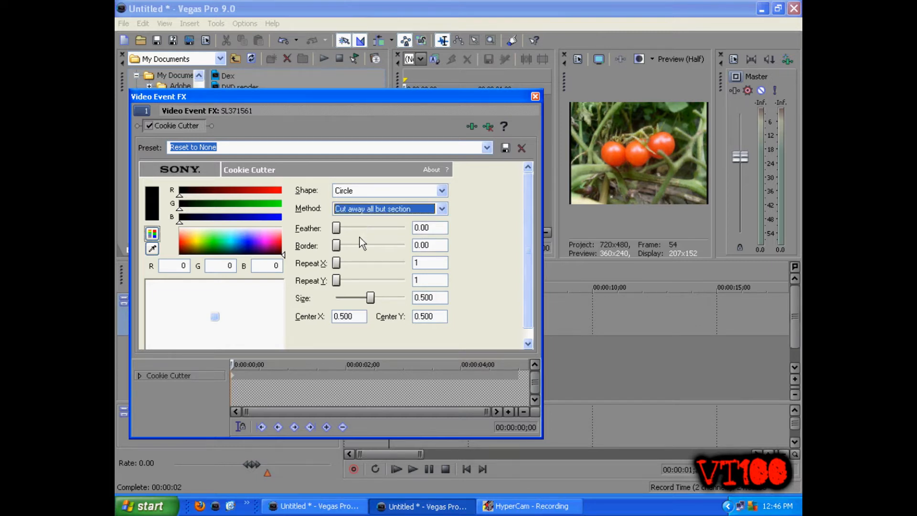
{"action": "left_click", "coordinate": [374, 189]}
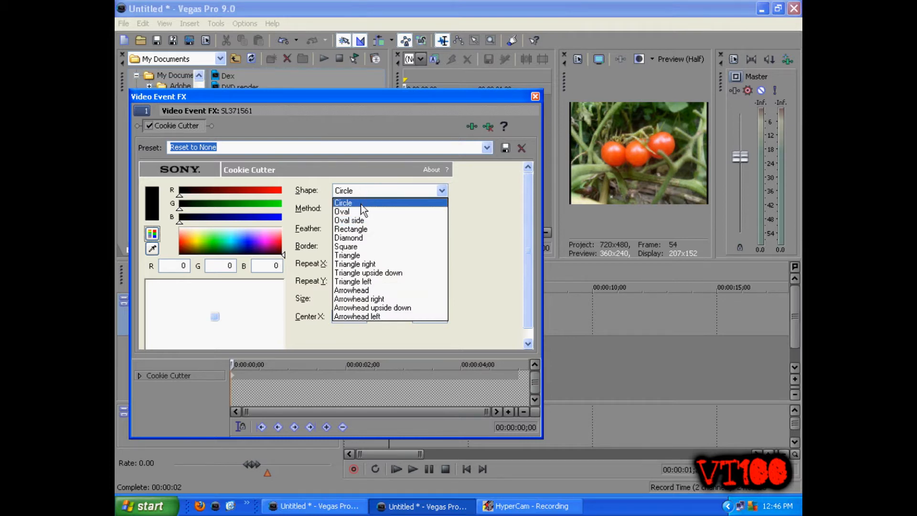
{"action": "left_click", "coordinate": [356, 202]}
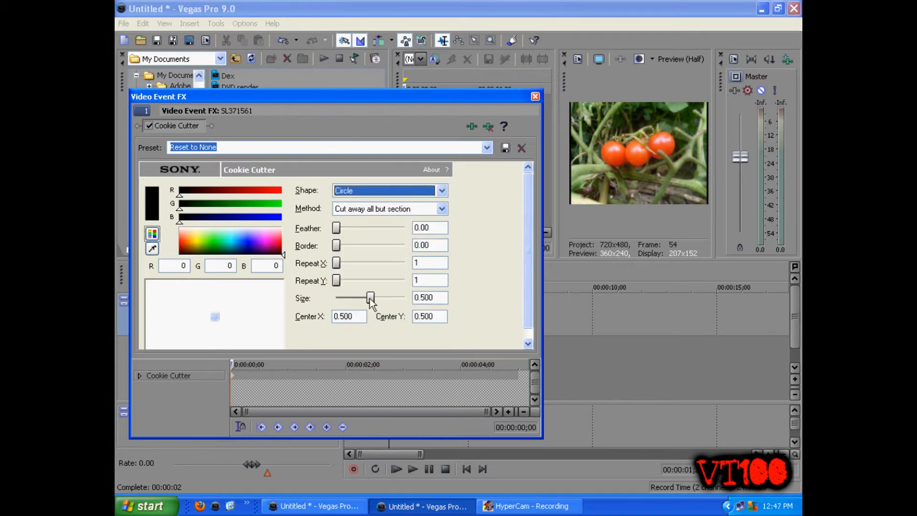
{"action": "left_click", "coordinate": [370, 299]}
{"action": "scroll", "coordinate": [370, 299], "scroll_direction": "down", "scroll_amount": 4}
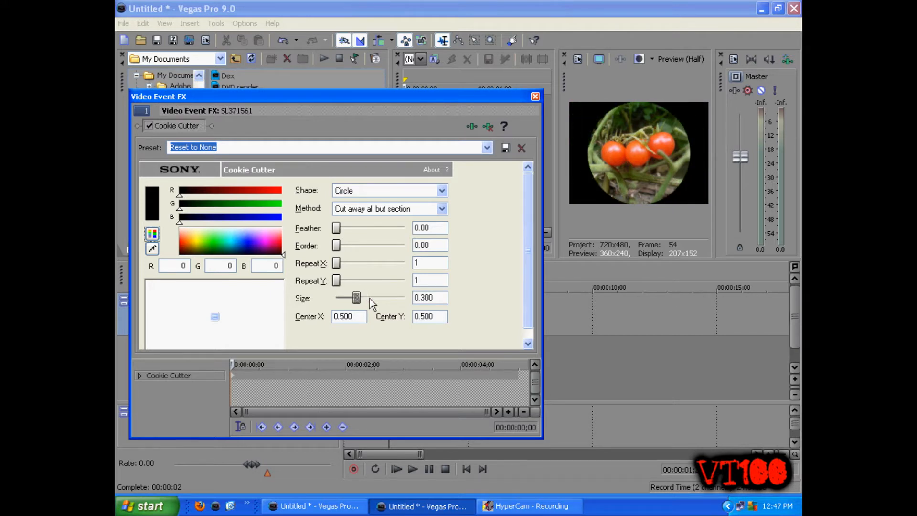
{"action": "scroll", "coordinate": [370, 299], "scroll_direction": "down", "scroll_amount": 1}
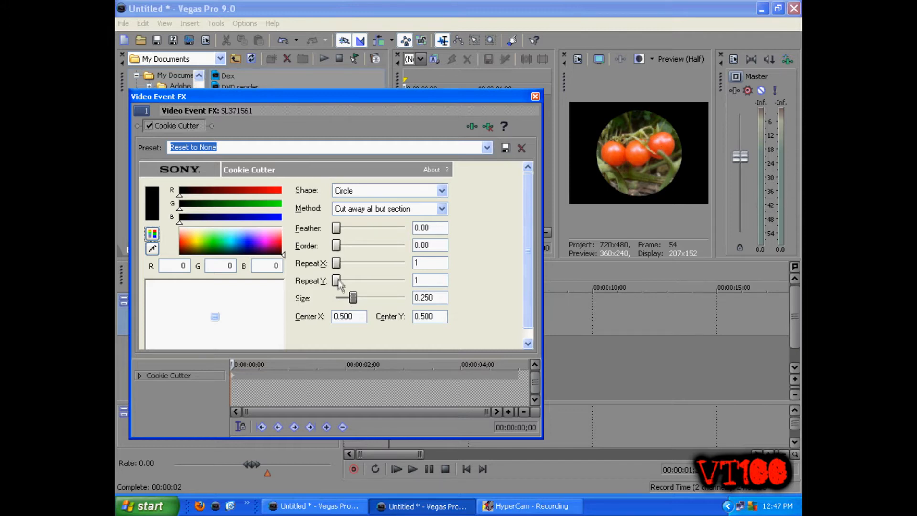
Try higher Repeat Y and Repeat X counts for the circle, and return both to 1
{"action": "scroll", "coordinate": [338, 282], "scroll_direction": "up", "scroll_amount": 1}
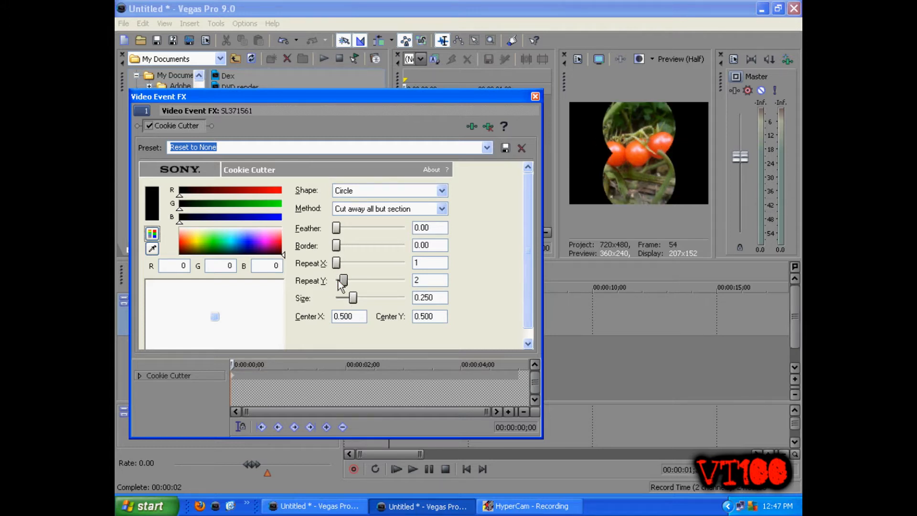
{"action": "scroll", "coordinate": [338, 282], "scroll_direction": "up", "scroll_amount": 3}
{"action": "scroll", "coordinate": [337, 282], "scroll_direction": "up", "scroll_amount": 3}
{"action": "scroll", "coordinate": [337, 282], "scroll_direction": "down", "scroll_amount": 7}
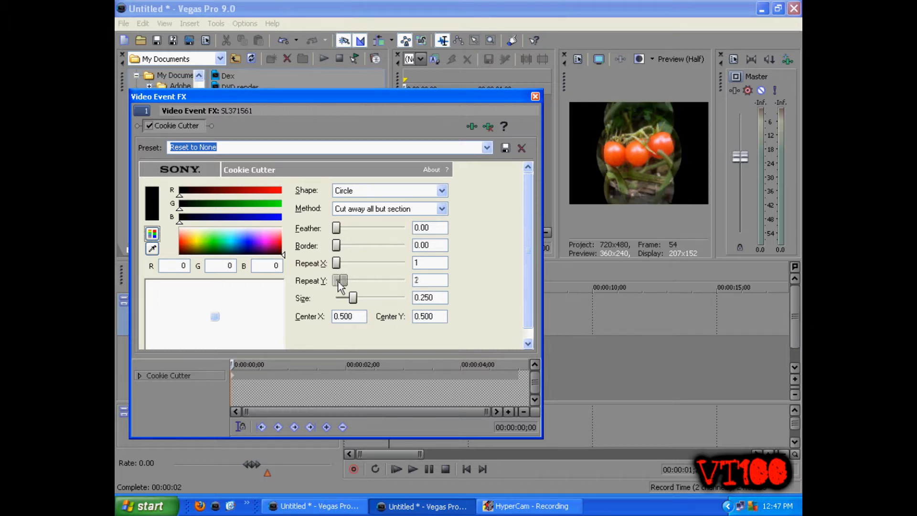
{"action": "scroll", "coordinate": [338, 264], "scroll_direction": "up", "scroll_amount": 9}
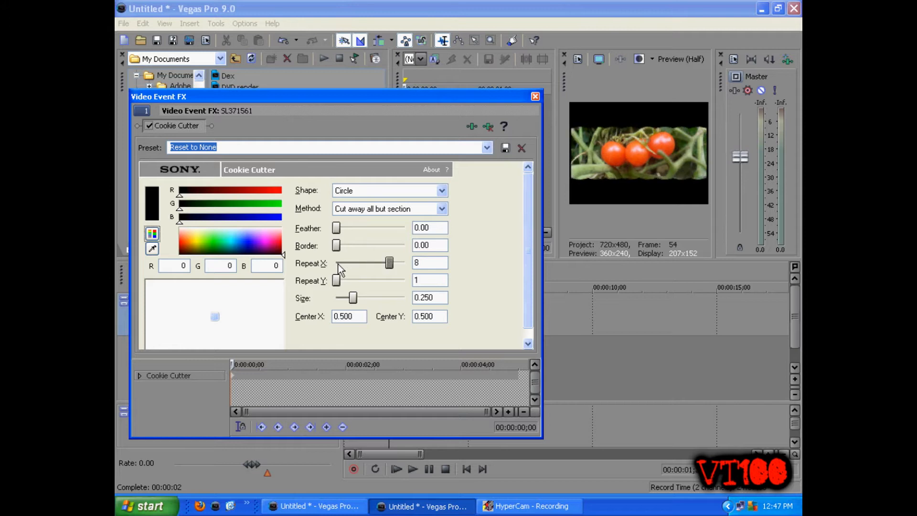
{"action": "scroll", "coordinate": [338, 266], "scroll_direction": "down", "scroll_amount": 9}
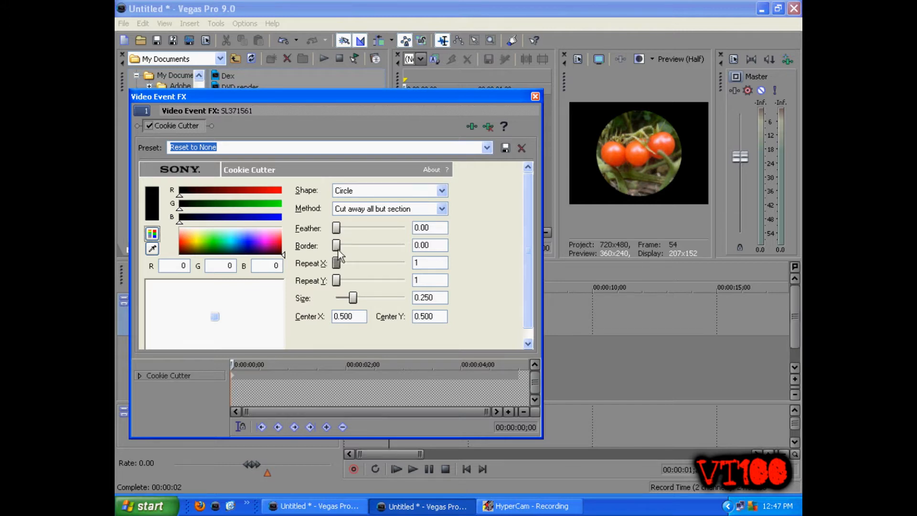
Give the circle a 0.05 border coloured blue, RGB 0, 34, 219
{"action": "left_click_drag", "start_coordinate": [238, 241], "coordinate": [246, 248]}
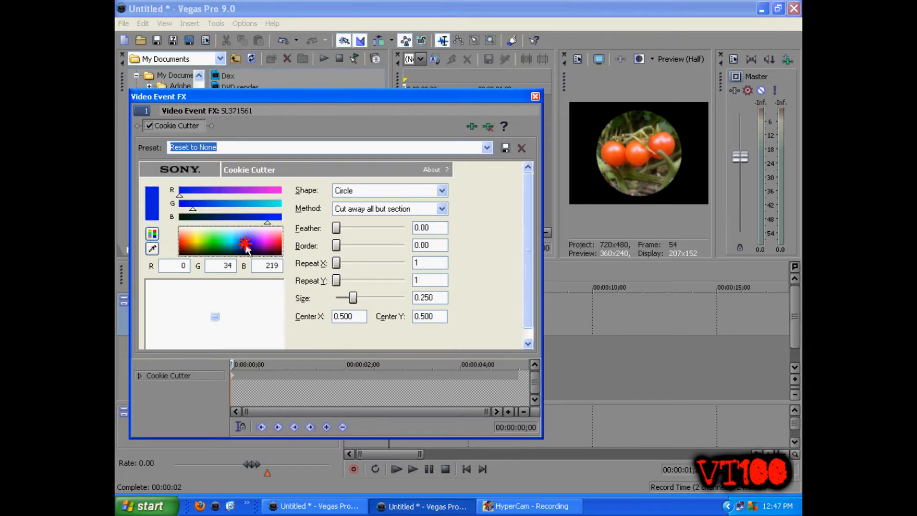
{"action": "left_click_drag", "start_coordinate": [336, 246], "coordinate": [344, 245]}
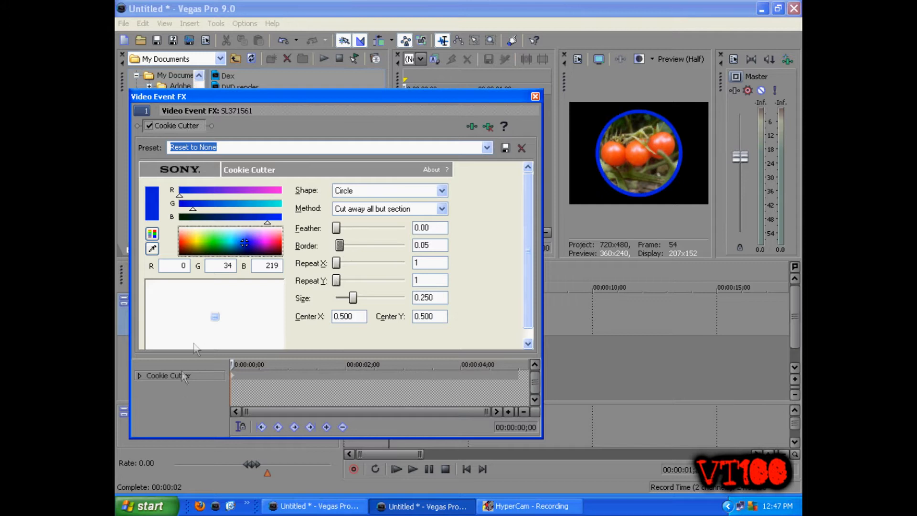
Move the circle slightly up to Center Y 0.470 and switch the cutting method to Cut away section
{"action": "scroll", "coordinate": [529, 237], "scroll_direction": "down", "scroll_amount": 1}
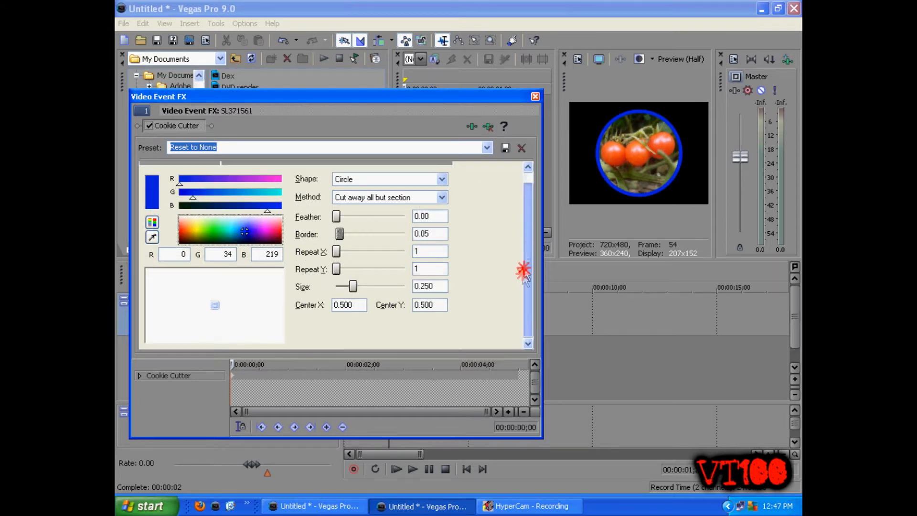
{"action": "mouse_move", "coordinate": [215, 305]}
{"action": "left_mouse_down"}
{"action": "mouse_move", "coordinate": [190, 314]}
{"action": "mouse_move", "coordinate": [239, 319]}
{"action": "mouse_move", "coordinate": [195, 300]}
{"action": "mouse_move", "coordinate": [188, 269]}
{"action": "mouse_move", "coordinate": [191, 313]}
{"action": "mouse_move", "coordinate": [235, 296]}
{"action": "mouse_move", "coordinate": [215, 303]}
{"action": "left_mouse_up"}
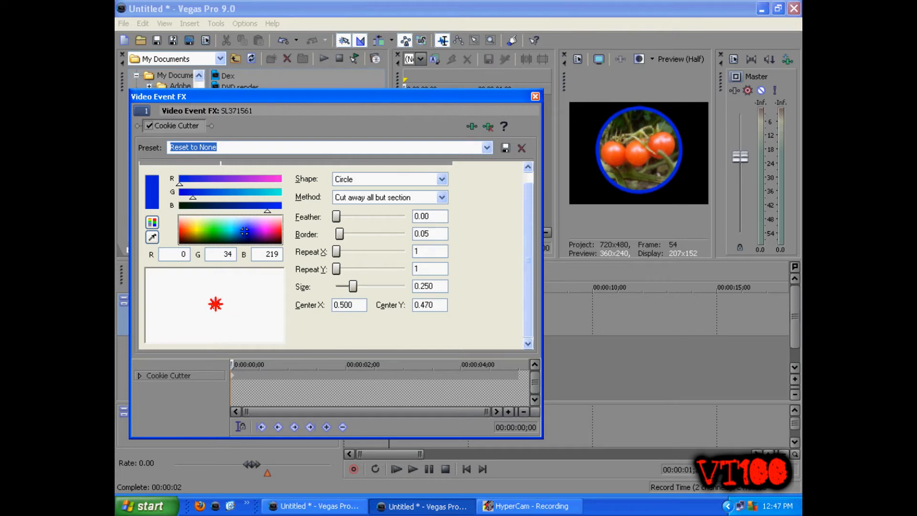
{"action": "left_click", "coordinate": [396, 200]}
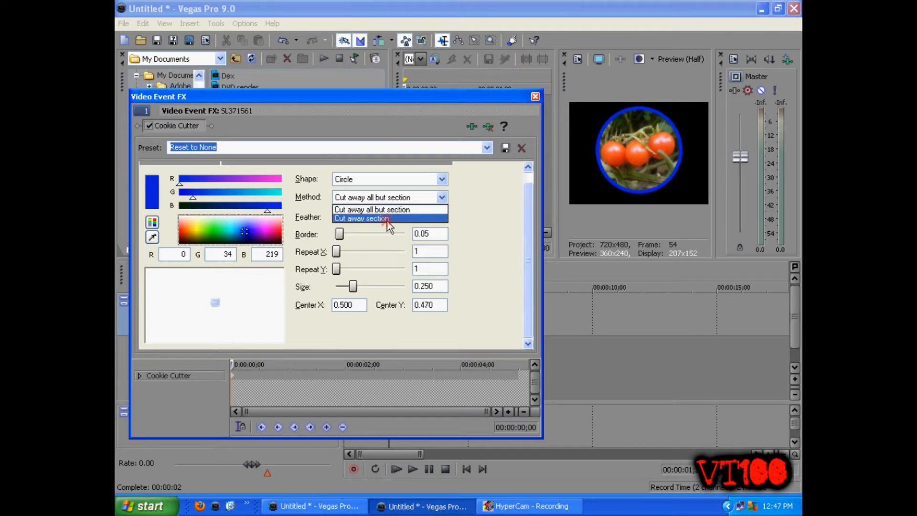
{"action": "left_click", "coordinate": [387, 218]}
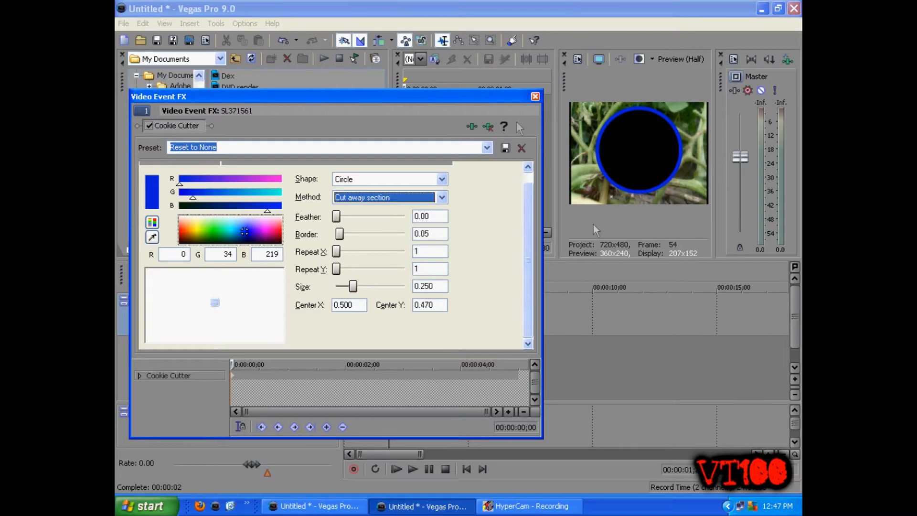
{"action": "left_click_drag", "start_coordinate": [513, 99], "coordinate": [411, 146]}
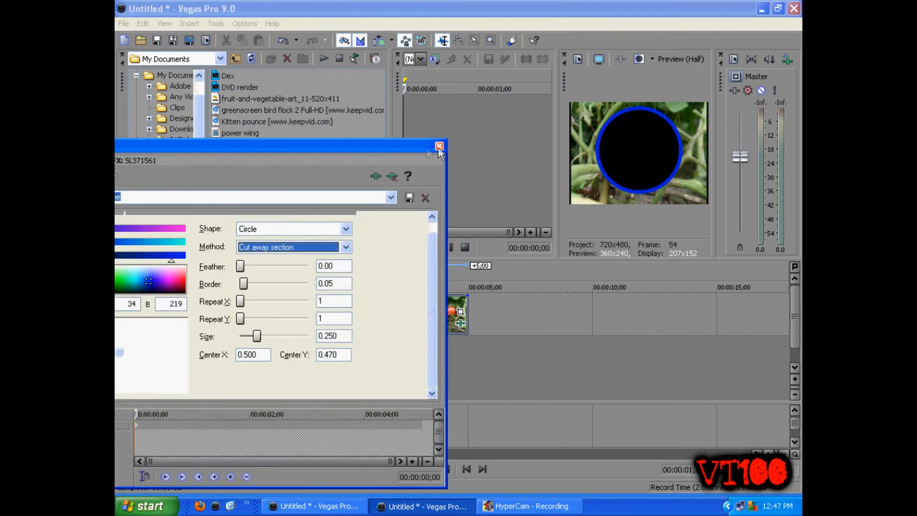
{"action": "left_click", "coordinate": [432, 139]}
Add SL371554 on a new track beneath the tomato clip and pan it to X Center 1,811.7, Y Center 1,144.1, centring the lemon in the cutout
{"action": "left_click_drag", "start_coordinate": [238, 144], "coordinate": [357, 344]}
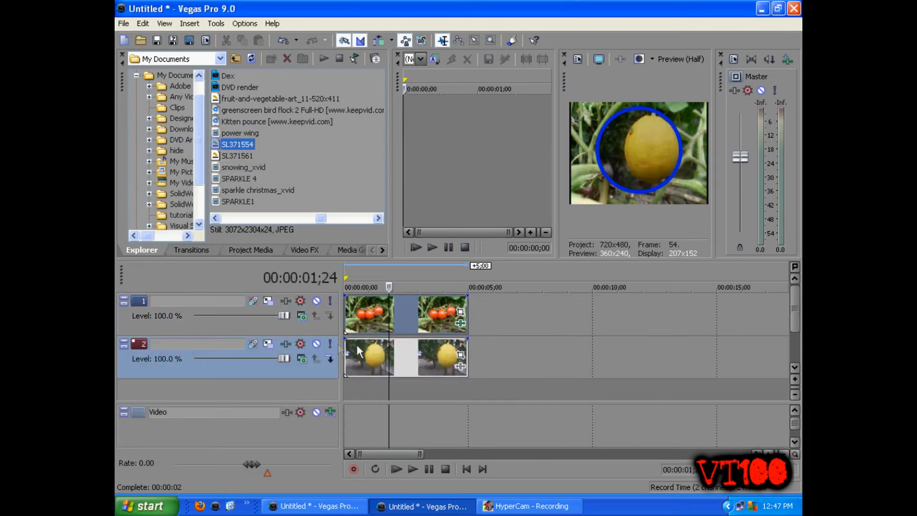
{"action": "left_click", "coordinate": [394, 352]}
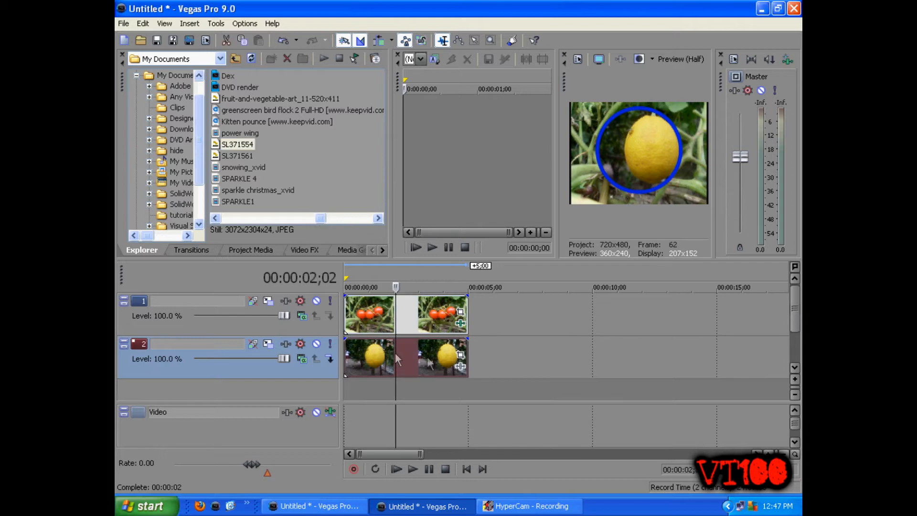
{"action": "left_click", "coordinate": [460, 354]}
{"action": "left_click_drag", "start_coordinate": [410, 301], "coordinate": [434, 299]}
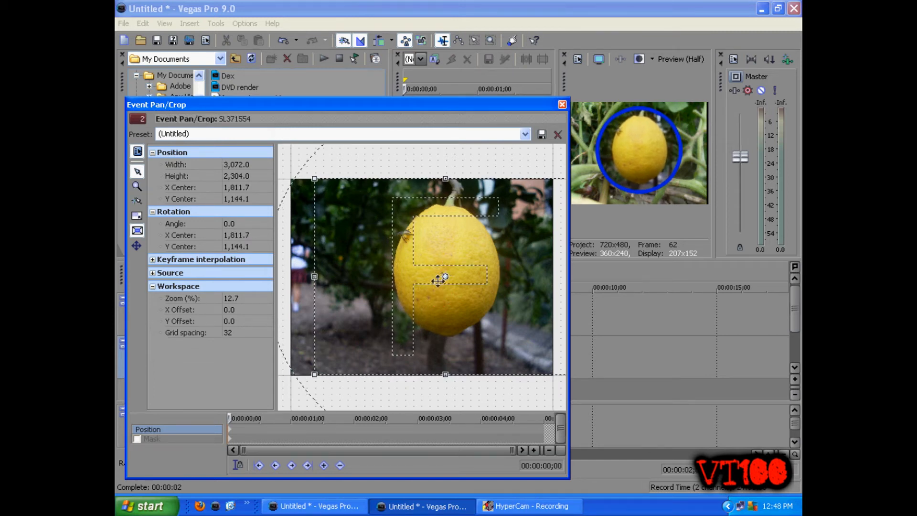
{"action": "left_click", "coordinate": [561, 104]}
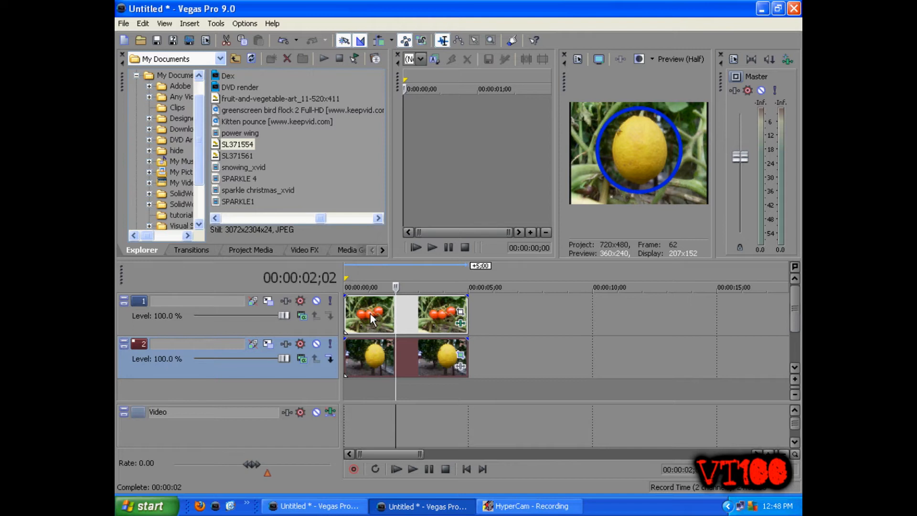
{"action": "left_click", "coordinate": [398, 356]}
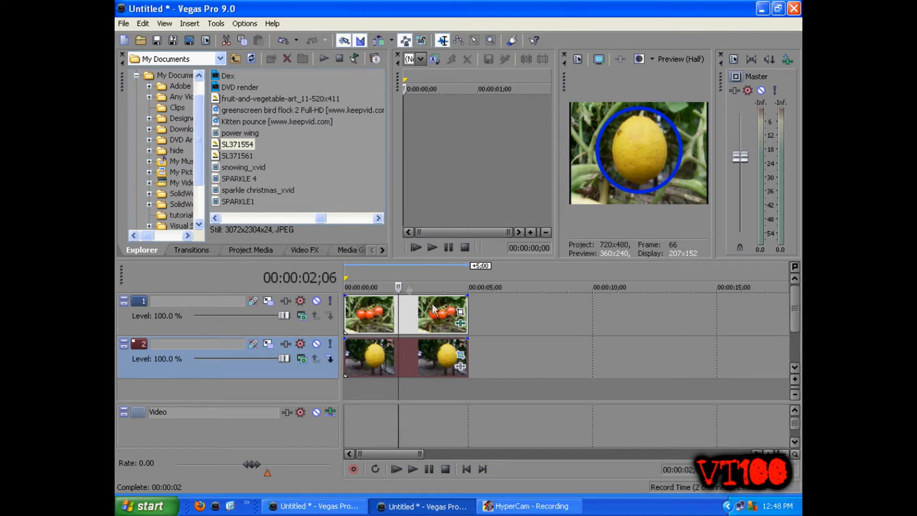
Place another copy of SL371554 on track 1 around the 8-second mark and apply the Sony Gradient Map effect to it
{"action": "left_click_drag", "start_coordinate": [239, 144], "coordinate": [548, 311]}
{"action": "left_click", "coordinate": [607, 323]}
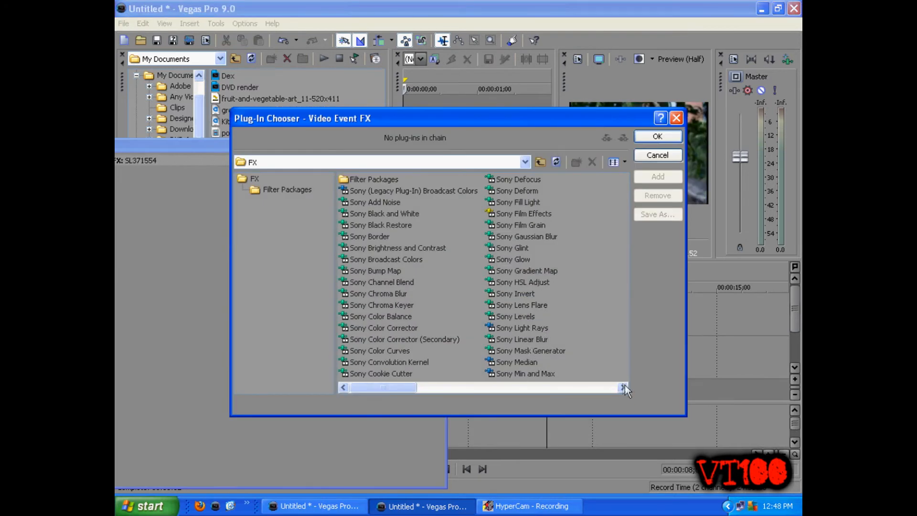
{"action": "left_click", "coordinate": [540, 271]}
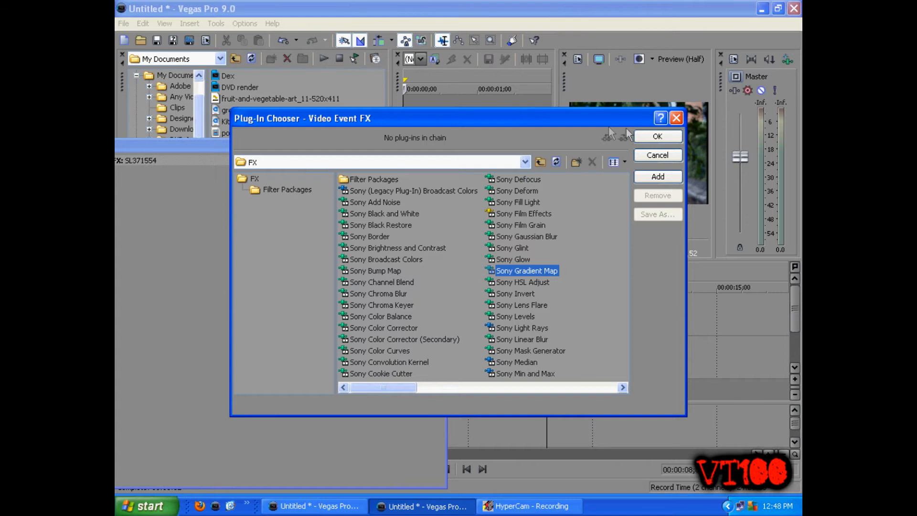
{"action": "left_click", "coordinate": [657, 137]}
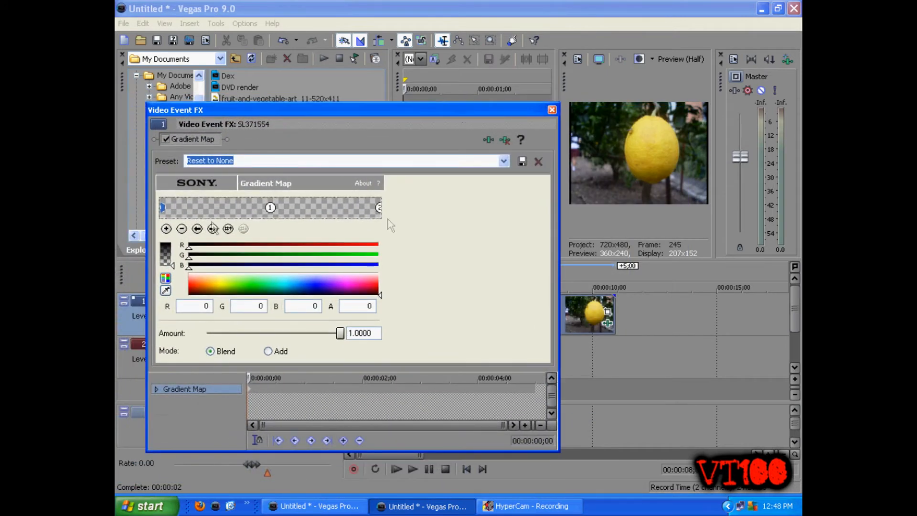
Colour the gradient points blue, green (0, 255, 41) and cyan (75, 255, 245), and reposition them so green ends the gradient with cyan before it
{"action": "left_click", "coordinate": [326, 289]}
{"action": "left_click", "coordinate": [309, 284]}
{"action": "mouse_move", "coordinate": [162, 207]}
{"action": "left_mouse_down"}
{"action": "mouse_move", "coordinate": [183, 207]}
{"action": "mouse_move", "coordinate": [163, 207]}
{"action": "left_mouse_up"}
{"action": "left_click", "coordinate": [269, 207]}
{"action": "left_click_drag", "start_coordinate": [255, 288], "coordinate": [257, 284]}
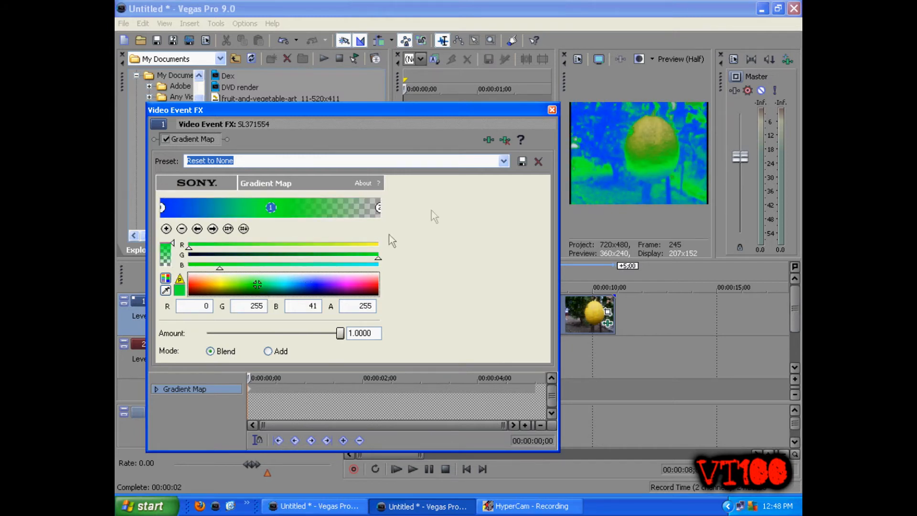
{"action": "left_click", "coordinate": [379, 208]}
{"action": "left_click", "coordinate": [282, 281]}
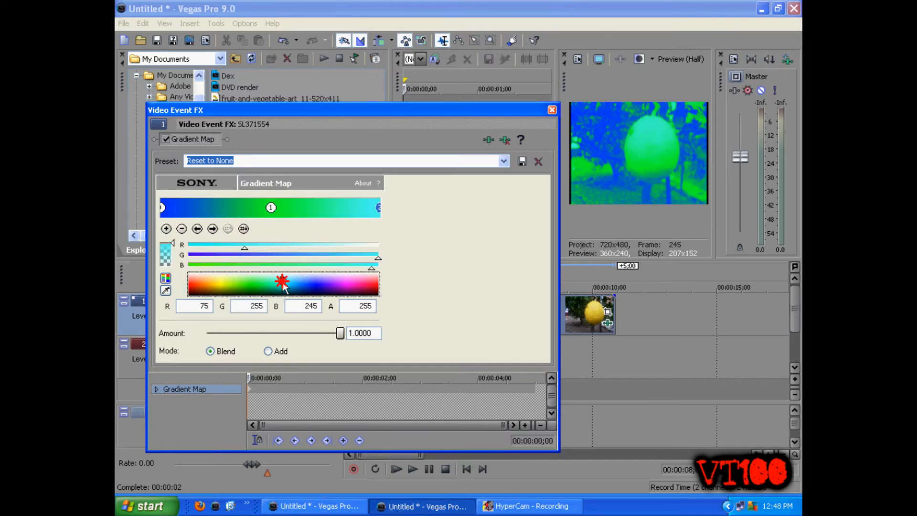
{"action": "mouse_move", "coordinate": [380, 207]}
{"action": "left_mouse_down"}
{"action": "mouse_move", "coordinate": [312, 208]}
{"action": "mouse_move", "coordinate": [386, 218]}
{"action": "left_mouse_up"}
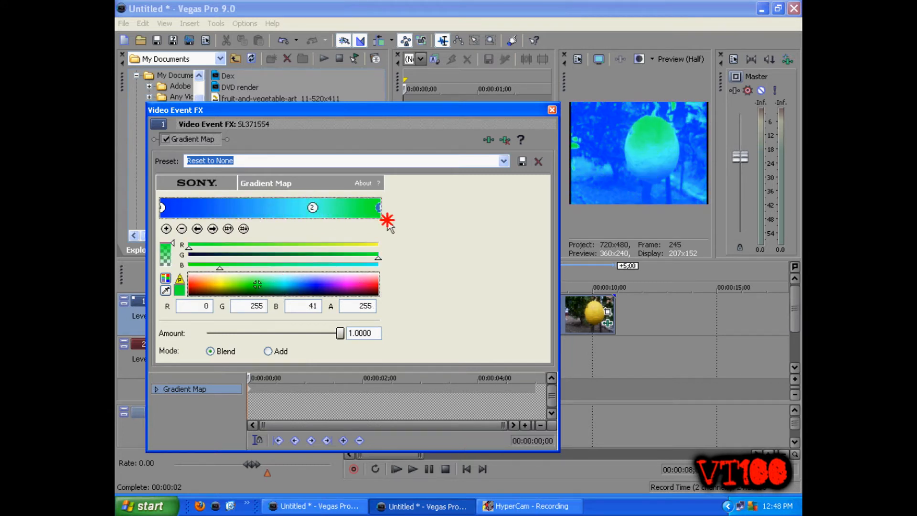
Recolour the blue gradient point black, arrange the points as black, cyan and green, and remove the Gradient Map effect
{"action": "left_click_drag", "start_coordinate": [313, 208], "coordinate": [249, 214]}
{"action": "mouse_move", "coordinate": [165, 208]}
{"action": "left_mouse_down"}
{"action": "mouse_move", "coordinate": [283, 208]}
{"action": "mouse_move", "coordinate": [161, 205]}
{"action": "left_mouse_up"}
{"action": "left_click_drag", "start_coordinate": [283, 207], "coordinate": [260, 208]}
{"action": "mouse_move", "coordinate": [203, 292]}
{"action": "left_mouse_down"}
{"action": "mouse_move", "coordinate": [260, 282]}
{"action": "mouse_move", "coordinate": [208, 281]}
{"action": "mouse_move", "coordinate": [211, 306]}
{"action": "left_mouse_up"}
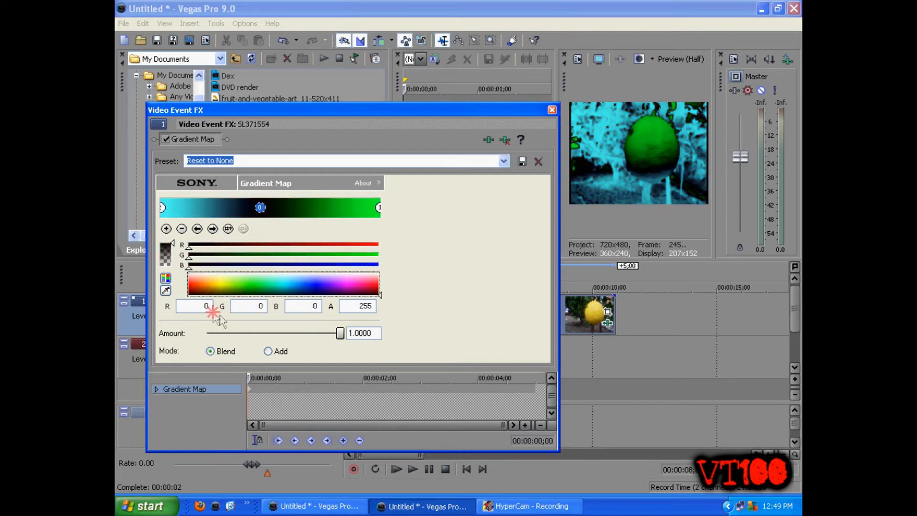
{"action": "left_click_drag", "start_coordinate": [261, 207], "coordinate": [216, 207]}
{"action": "left_click_drag", "start_coordinate": [160, 209], "coordinate": [308, 208]}
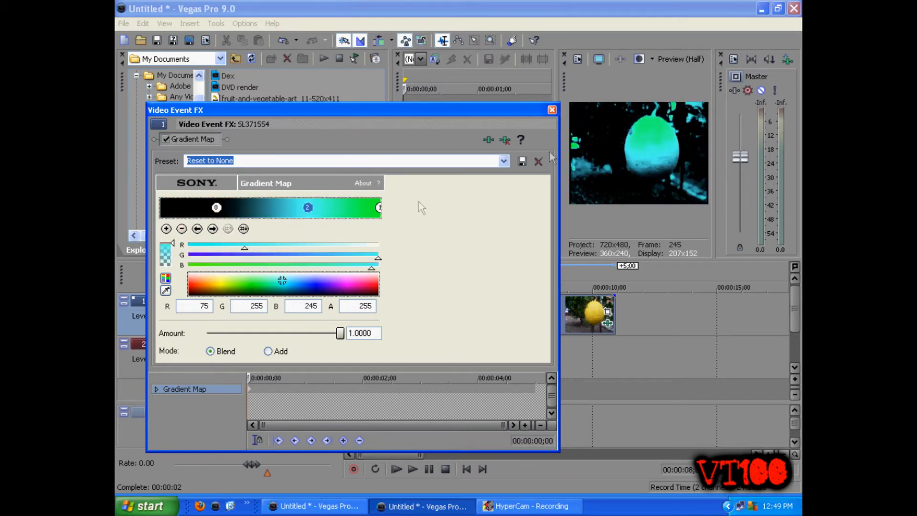
{"action": "left_click", "coordinate": [512, 139]}
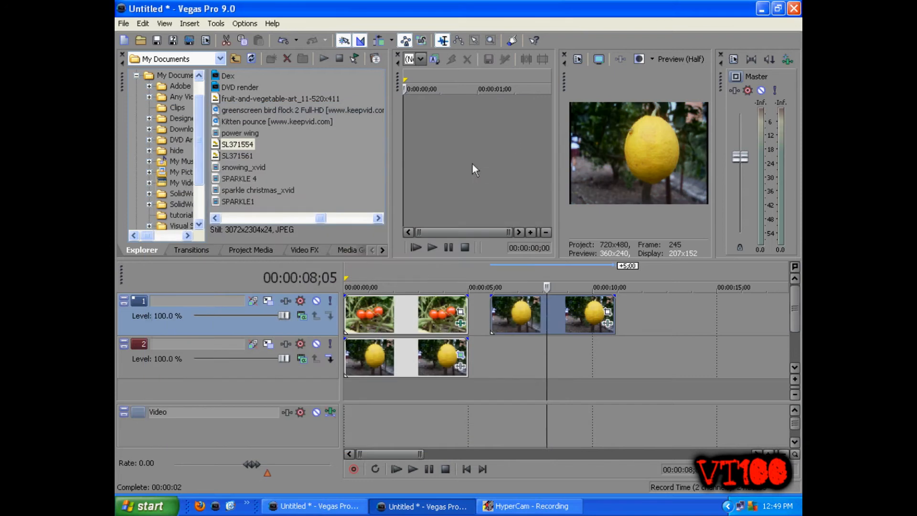
Apply the Sony Invert effect to the SL371554 clip on track 1
{"action": "left_click", "coordinate": [607, 323]}
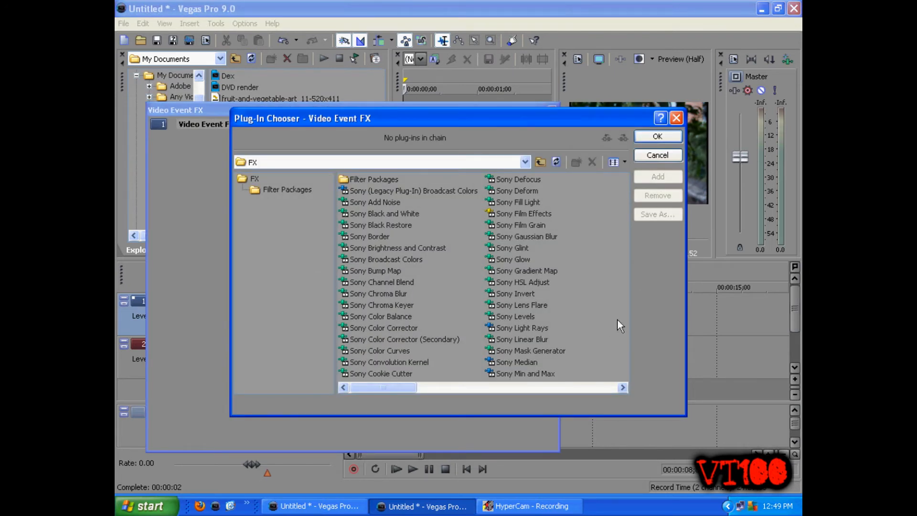
{"action": "left_click", "coordinate": [519, 287]}
{"action": "left_click", "coordinate": [522, 294]}
{"action": "left_click", "coordinate": [655, 136]}
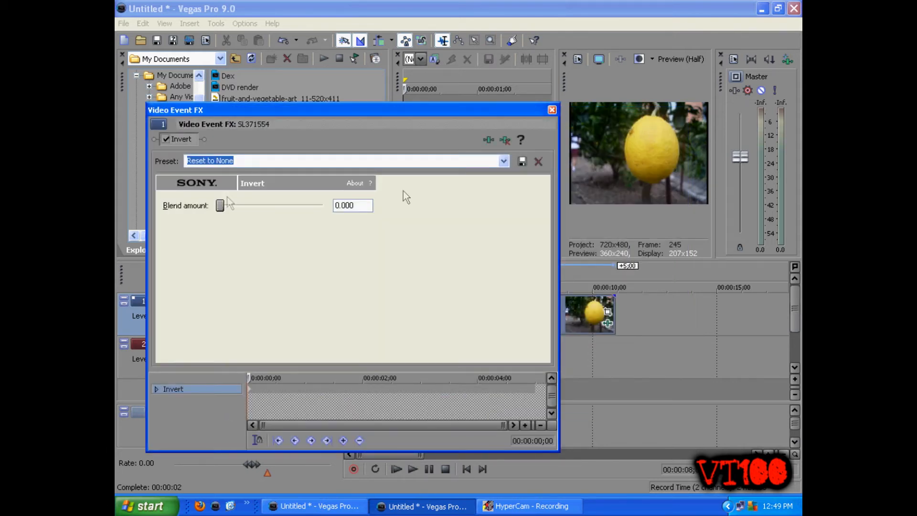
Try out different Invert blend amounts, return to 0.000, and remove the effect from the clip
{"action": "mouse_move", "coordinate": [220, 207]}
{"action": "left_mouse_down"}
{"action": "mouse_move", "coordinate": [324, 205]}
{"action": "mouse_move", "coordinate": [213, 205]}
{"action": "left_mouse_up"}
{"action": "left_click_drag", "start_coordinate": [220, 206], "coordinate": [198, 209]}
{"action": "left_click", "coordinate": [506, 140]}
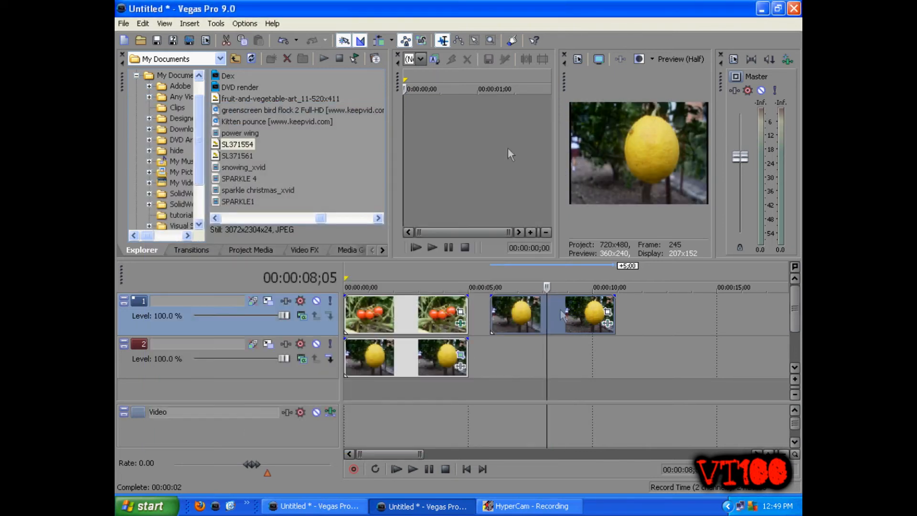
Apply the Sony Lens Flare effect to the lemon clip on track 1 and place its light at X 0.641, Y 0.807
{"action": "left_click", "coordinate": [606, 323]}
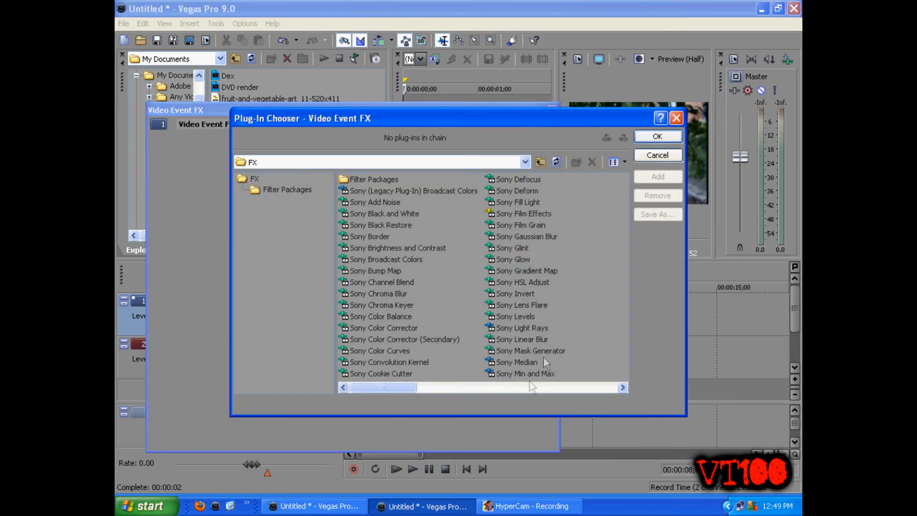
{"action": "left_click", "coordinate": [522, 305]}
{"action": "left_click", "coordinate": [657, 136]}
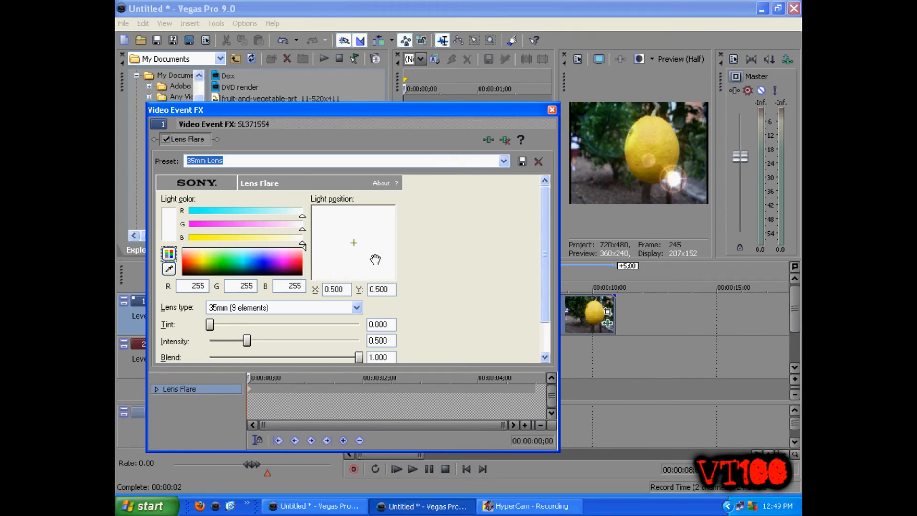
{"action": "mouse_move", "coordinate": [375, 259]}
{"action": "left_mouse_down"}
{"action": "mouse_move", "coordinate": [389, 239]}
{"action": "mouse_move", "coordinate": [381, 212]}
{"action": "mouse_move", "coordinate": [381, 273]}
{"action": "left_mouse_up"}
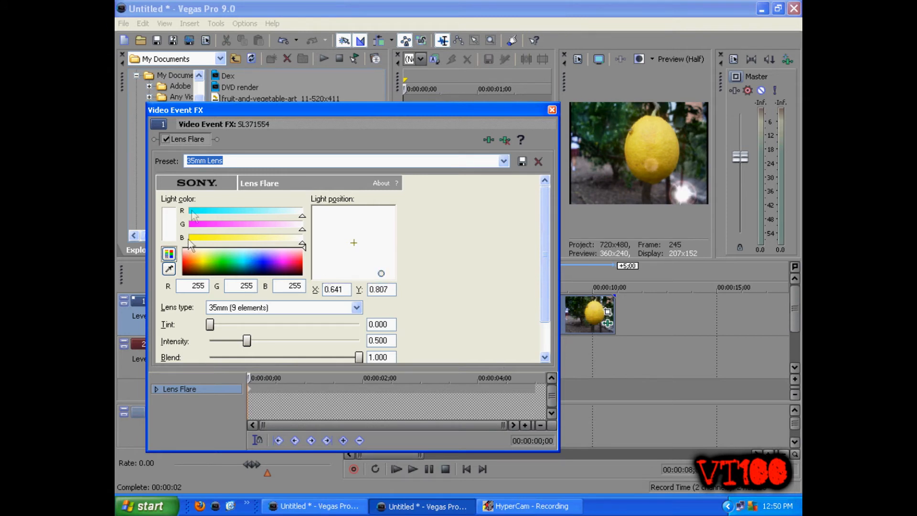
Enlarge the Video Event FX window slightly and look through the Lens Flare presets, keeping 35mm Lens
{"action": "left_click_drag", "start_coordinate": [557, 451], "coordinate": [576, 468]}
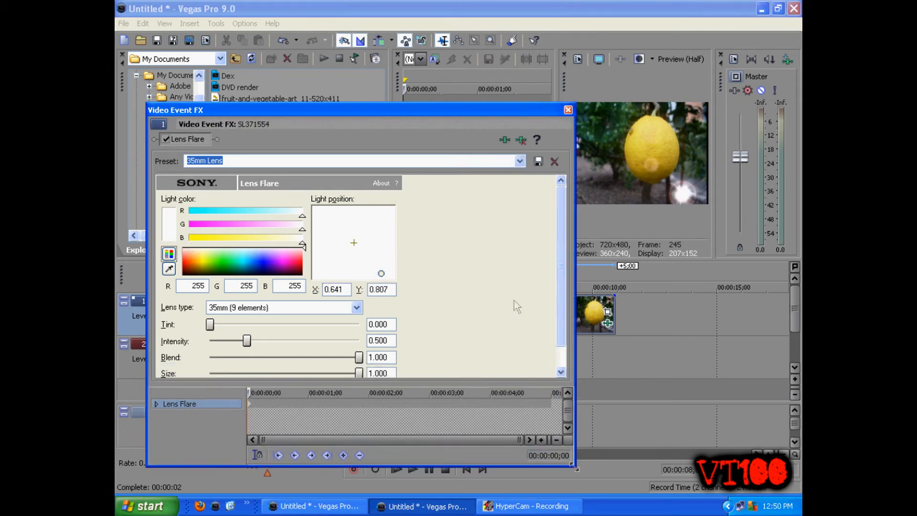
{"action": "left_click", "coordinate": [520, 161]}
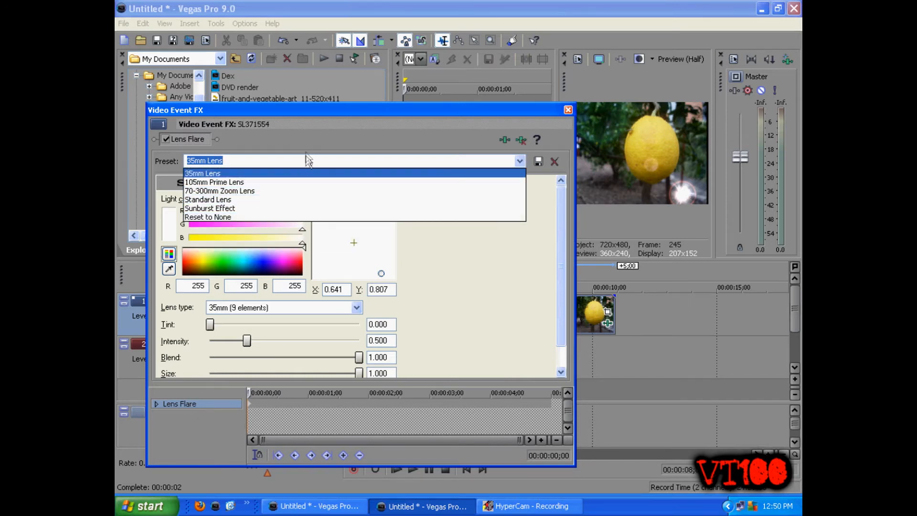
{"action": "left_click", "coordinate": [378, 172]}
{"action": "left_click", "coordinate": [519, 161]}
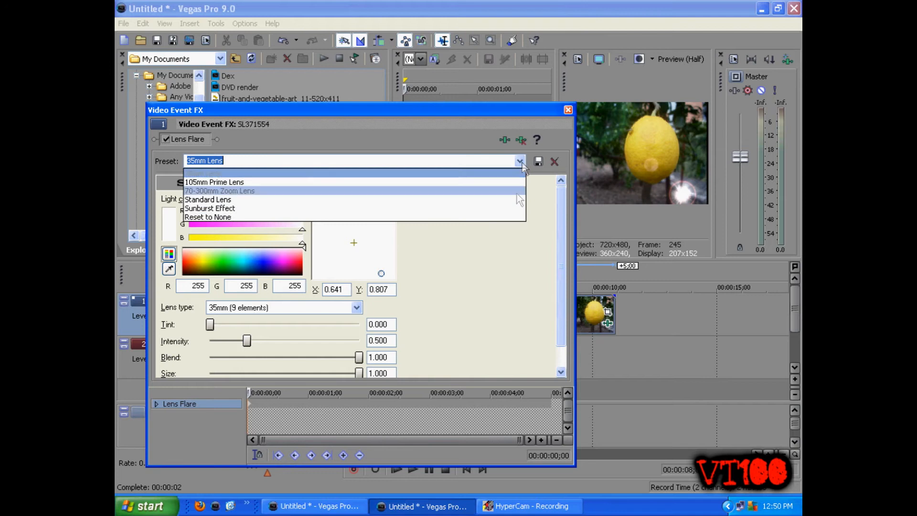
{"action": "left_click", "coordinate": [523, 163]}
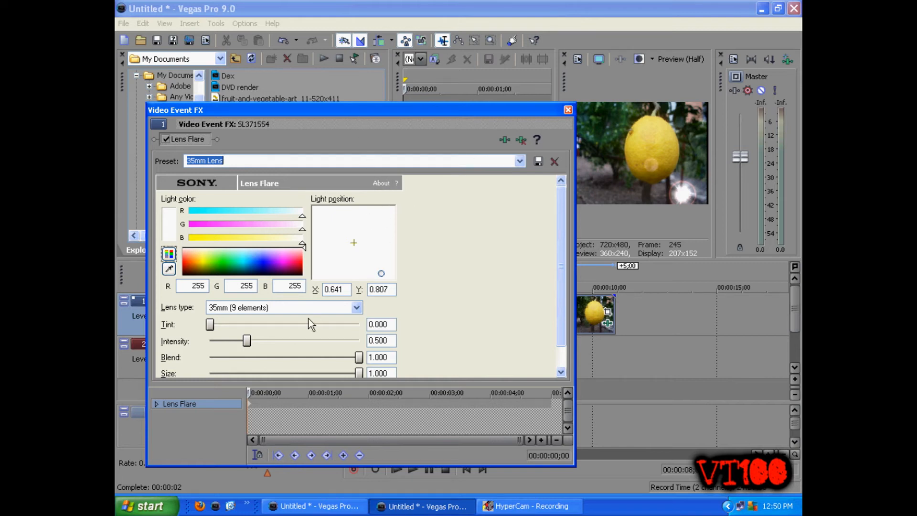
Colour the flare light cyan (24, 255, 251) and set its tint to 0.482 and intensity to 0.595
{"action": "mouse_move", "coordinate": [207, 325]}
{"action": "left_mouse_down"}
{"action": "mouse_move", "coordinate": [341, 331]}
{"action": "mouse_move", "coordinate": [210, 325]}
{"action": "left_mouse_up"}
{"action": "left_click_drag", "start_coordinate": [210, 270], "coordinate": [242, 259]}
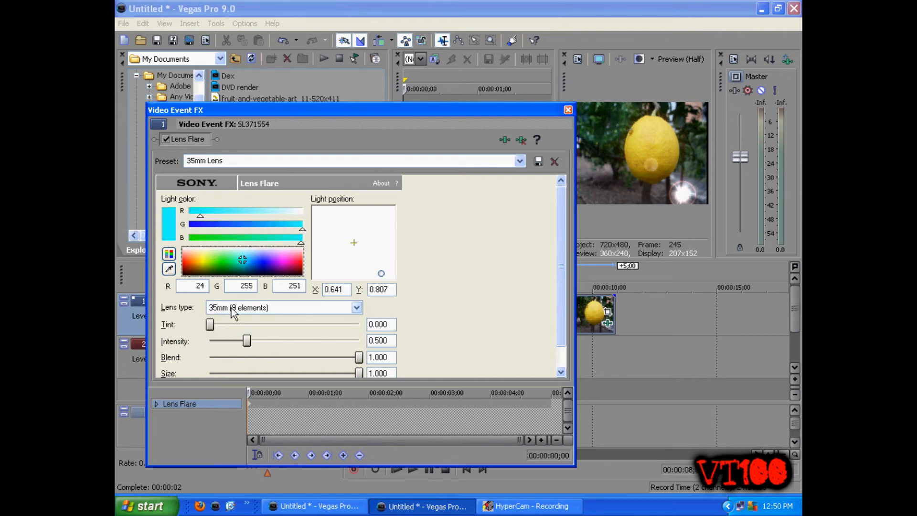
{"action": "left_click_drag", "start_coordinate": [210, 325], "coordinate": [254, 342]}
{"action": "left_click_drag", "start_coordinate": [359, 357], "coordinate": [403, 372]}
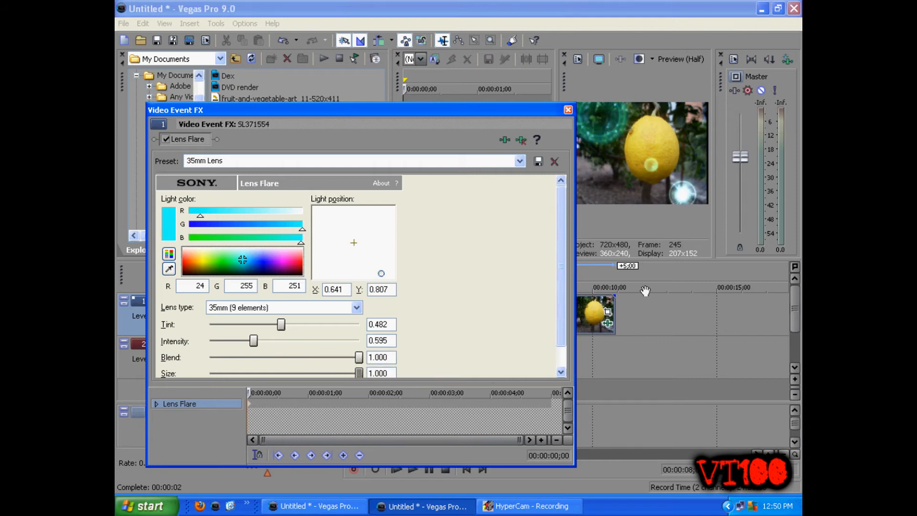
Move the flare light to X 0.781, Y -0.737 and remove the Lens Flare effect
{"action": "mouse_move", "coordinate": [380, 268]}
{"action": "left_mouse_down"}
{"action": "mouse_move", "coordinate": [340, 214]}
{"action": "mouse_move", "coordinate": [379, 239]}
{"action": "mouse_move", "coordinate": [372, 225]}
{"action": "mouse_move", "coordinate": [387, 215]}
{"action": "left_mouse_up"}
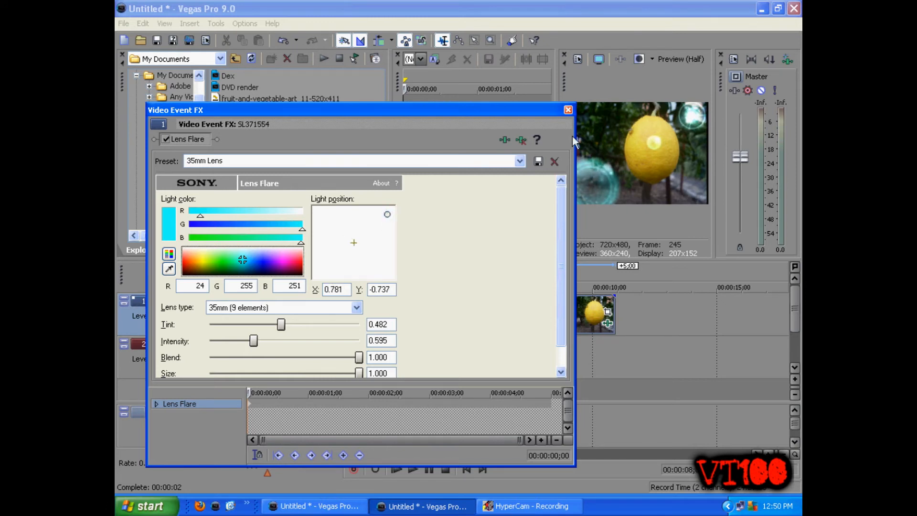
{"action": "left_click", "coordinate": [522, 141]}
Apply the Sony Radial Blur effect to the lemon clip on track 1
{"action": "left_click", "coordinate": [607, 323]}
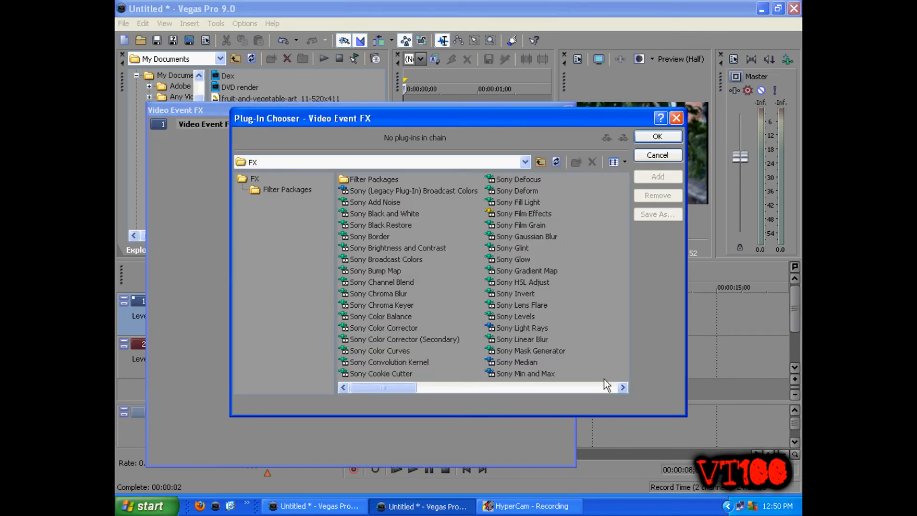
{"action": "left_click", "coordinate": [623, 387]}
{"action": "left_click", "coordinate": [519, 236]}
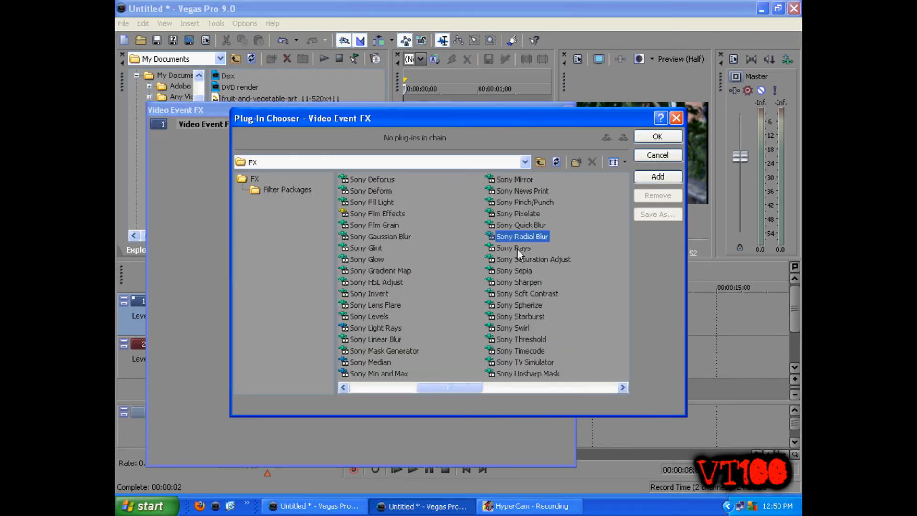
{"action": "left_click", "coordinate": [367, 339]}
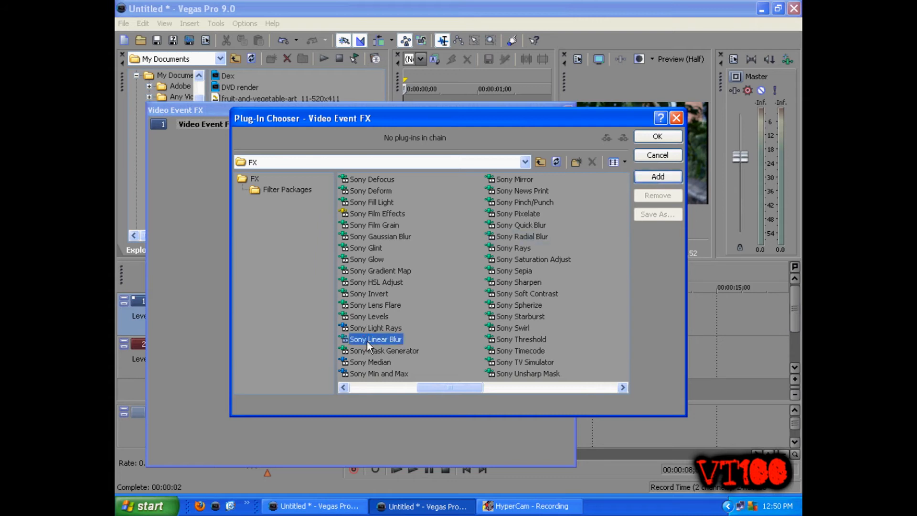
{"action": "left_click", "coordinate": [547, 238]}
{"action": "left_click", "coordinate": [657, 136]}
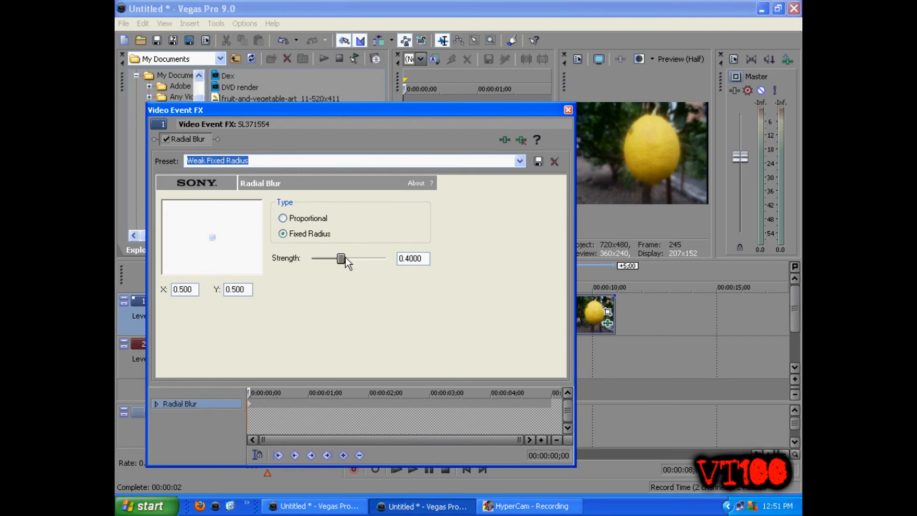
Try out the Radial Blur strength and centre position, and remove the effect from the clip
{"action": "mouse_move", "coordinate": [343, 259]}
{"action": "left_mouse_down"}
{"action": "mouse_move", "coordinate": [365, 260]}
{"action": "mouse_move", "coordinate": [332, 262]}
{"action": "mouse_move", "coordinate": [343, 260]}
{"action": "left_mouse_up"}
{"action": "mouse_move", "coordinate": [209, 237]}
{"action": "left_mouse_down"}
{"action": "mouse_move", "coordinate": [212, 220]}
{"action": "mouse_move", "coordinate": [188, 230]}
{"action": "mouse_move", "coordinate": [226, 238]}
{"action": "mouse_move", "coordinate": [210, 235]}
{"action": "left_mouse_up"}
{"action": "mouse_move", "coordinate": [341, 260]}
{"action": "left_mouse_down"}
{"action": "mouse_move", "coordinate": [375, 260]}
{"action": "mouse_move", "coordinate": [326, 260]}
{"action": "mouse_move", "coordinate": [399, 262]}
{"action": "mouse_move", "coordinate": [346, 260]}
{"action": "left_mouse_up"}
{"action": "left_click", "coordinate": [522, 140]}
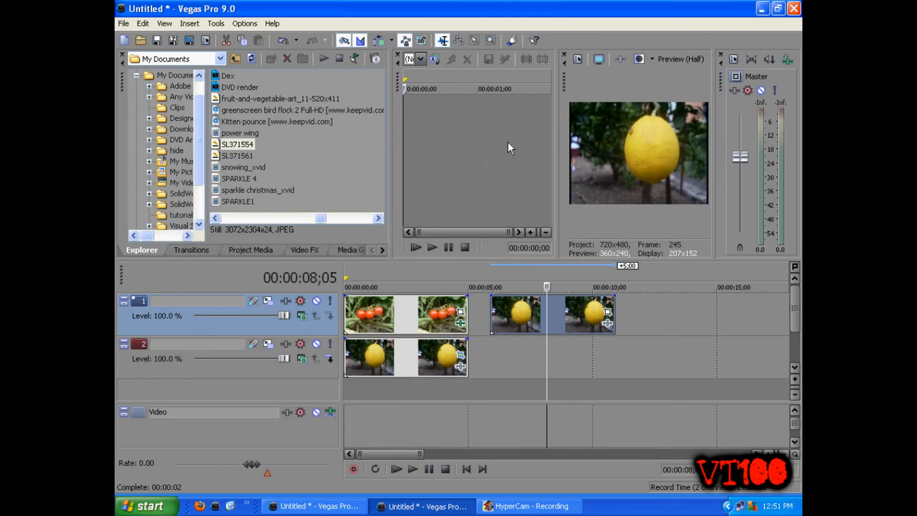
Apply the Sony TV Simulator effect to the lemon clip on track 1
{"action": "left_click", "coordinate": [607, 323]}
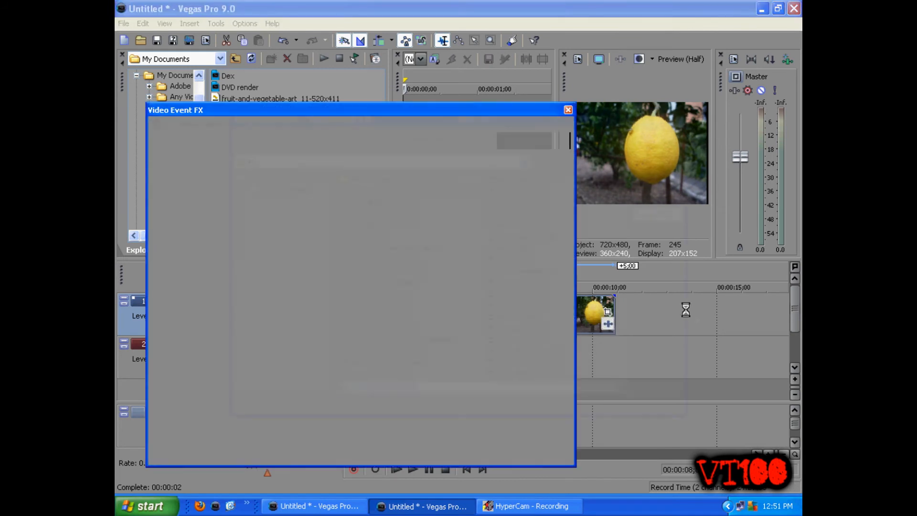
{"action": "left_click", "coordinate": [620, 387]}
{"action": "left_click", "coordinate": [513, 362]}
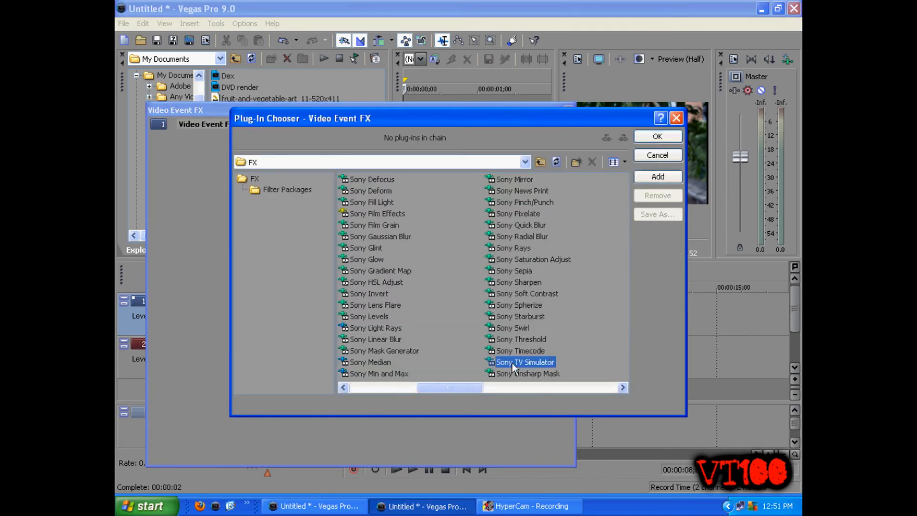
{"action": "left_click", "coordinate": [647, 139]}
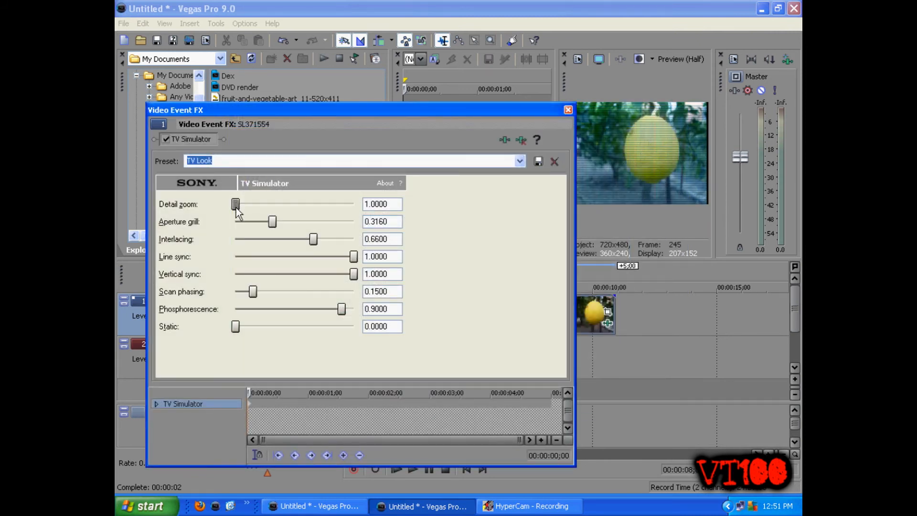
Set TV Simulator's aperture grill to 0.3000, interlacing to 0.5380, scan phasing to 0.7940 and phosphorescence to 1.0000, and remove the effect
{"action": "mouse_move", "coordinate": [271, 221]}
{"action": "left_mouse_down"}
{"action": "mouse_move", "coordinate": [230, 221]}
{"action": "mouse_move", "coordinate": [270, 221]}
{"action": "left_mouse_up"}
{"action": "mouse_move", "coordinate": [235, 204]}
{"action": "left_mouse_down"}
{"action": "mouse_move", "coordinate": [351, 204]}
{"action": "mouse_move", "coordinate": [231, 203]}
{"action": "left_mouse_up"}
{"action": "mouse_move", "coordinate": [313, 238]}
{"action": "left_mouse_down"}
{"action": "mouse_move", "coordinate": [350, 238]}
{"action": "mouse_move", "coordinate": [236, 239]}
{"action": "mouse_move", "coordinate": [304, 237]}
{"action": "left_mouse_up"}
{"action": "mouse_move", "coordinate": [353, 257]}
{"action": "left_mouse_down"}
{"action": "mouse_move", "coordinate": [272, 257]}
{"action": "mouse_move", "coordinate": [375, 256]}
{"action": "mouse_move", "coordinate": [337, 273]}
{"action": "mouse_move", "coordinate": [294, 273]}
{"action": "mouse_move", "coordinate": [348, 273]}
{"action": "mouse_move", "coordinate": [274, 274]}
{"action": "mouse_move", "coordinate": [378, 275]}
{"action": "left_mouse_up"}
{"action": "left_click_drag", "start_coordinate": [253, 291], "coordinate": [357, 309]}
{"action": "mouse_move", "coordinate": [232, 326]}
{"action": "left_mouse_down"}
{"action": "mouse_move", "coordinate": [320, 323]}
{"action": "mouse_move", "coordinate": [225, 335]}
{"action": "left_mouse_up"}
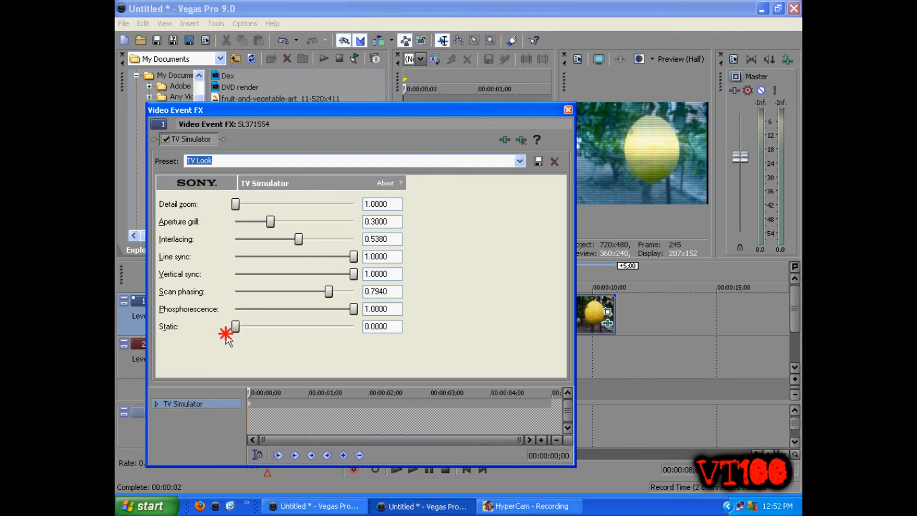
{"action": "left_click", "coordinate": [522, 140]}
Place the playhead at 00:00:07;01 and look through the transitions, project media and media generators, ending on the video effects
{"action": "left_click", "coordinate": [518, 311]}
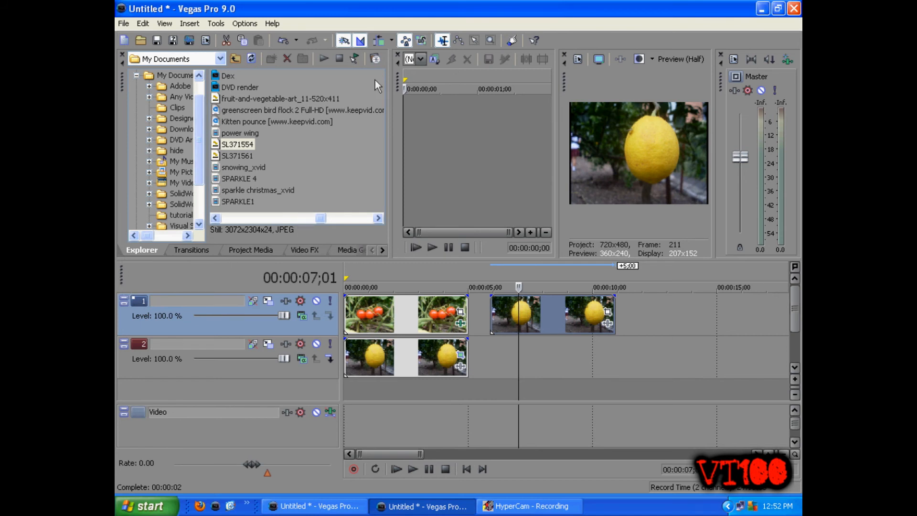
{"action": "left_click", "coordinate": [190, 251]}
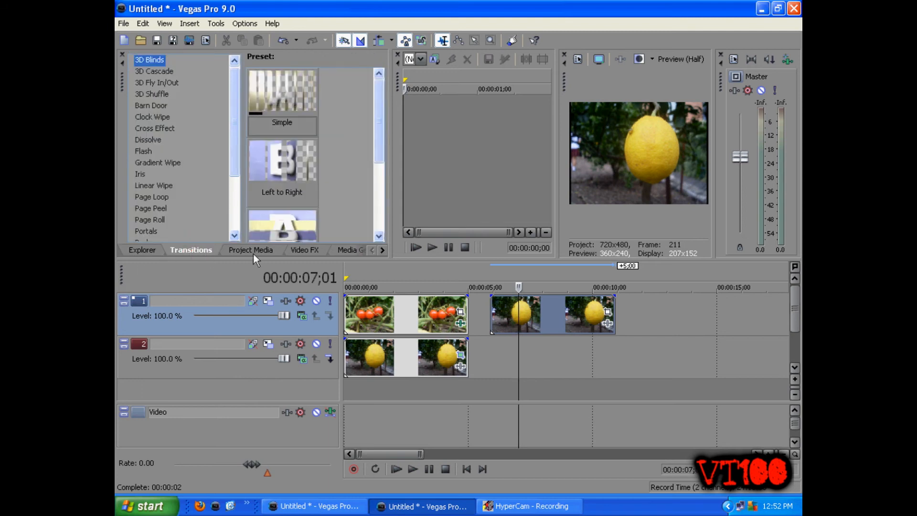
{"action": "left_click", "coordinate": [247, 253]}
{"action": "left_click", "coordinate": [303, 250]}
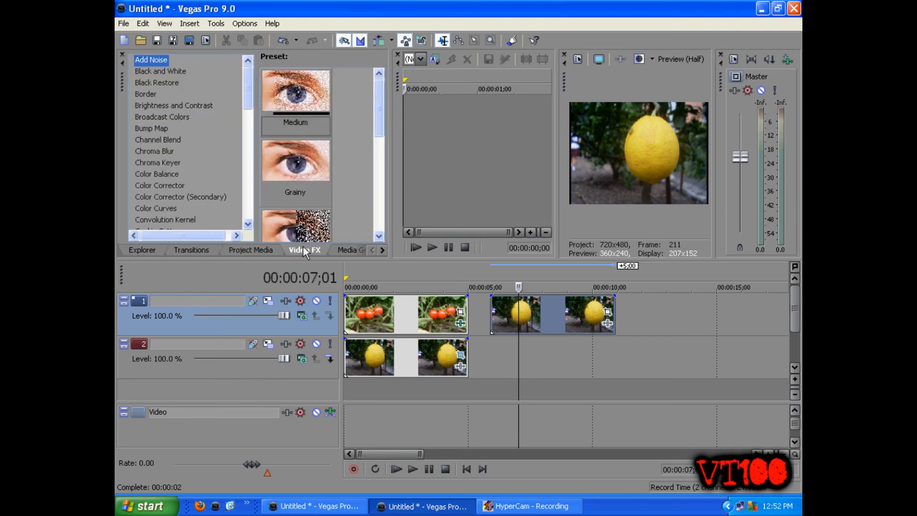
{"action": "left_click", "coordinate": [354, 253]}
{"action": "left_click", "coordinate": [258, 250]}
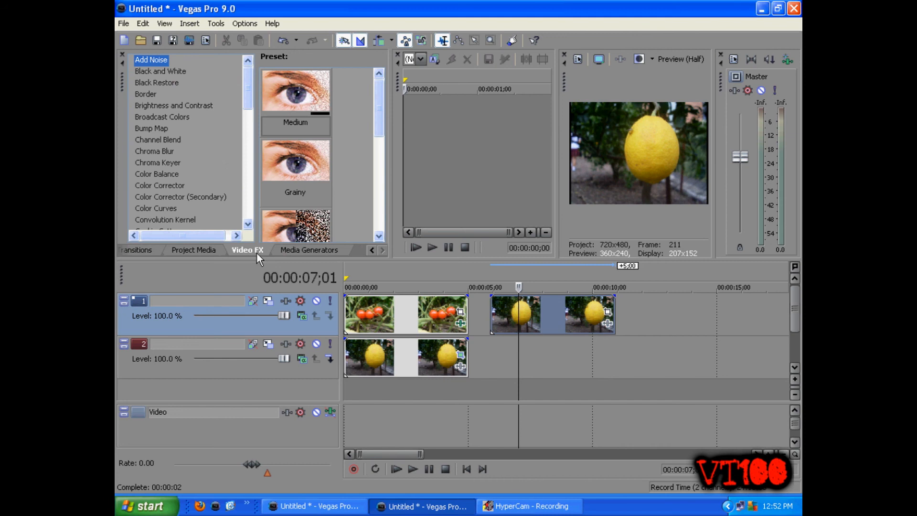
Examine the presets of the video effects from Black and White through Bump Map
{"action": "left_click", "coordinate": [182, 71]}
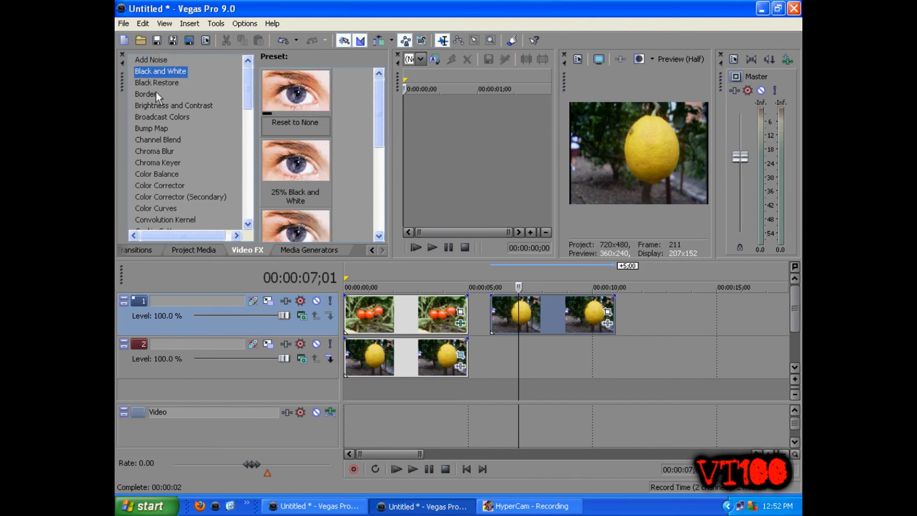
{"action": "left_click", "coordinate": [153, 84]}
{"action": "left_click", "coordinate": [155, 94]}
{"action": "left_click", "coordinate": [158, 106]}
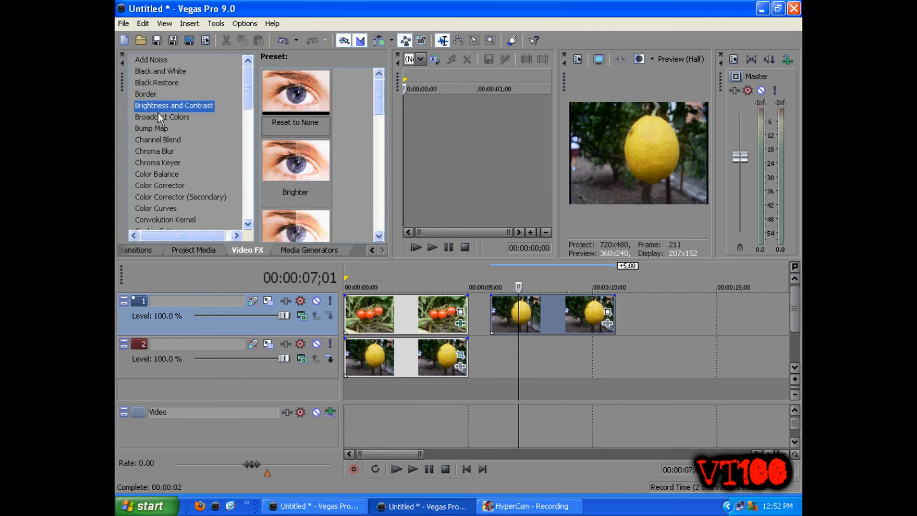
{"action": "left_click", "coordinate": [163, 118]}
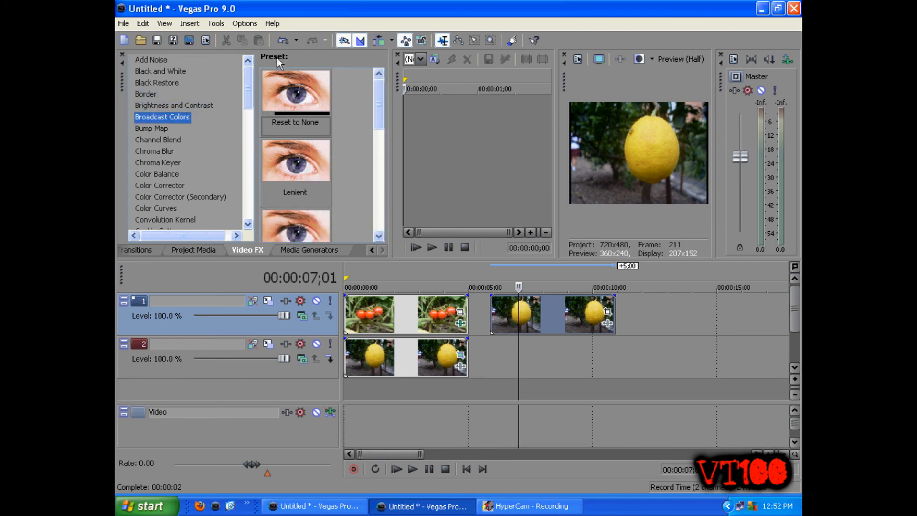
{"action": "mouse_move", "coordinate": [377, 105]}
{"action": "left_mouse_down"}
{"action": "mouse_move", "coordinate": [374, 199]}
{"action": "mouse_move", "coordinate": [380, 95]}
{"action": "left_mouse_up"}
{"action": "left_click", "coordinate": [151, 128]}
Apply the Black and White effect's Reset to None preset to the lemon clip on track 1 and set its blend amount to 0.535
{"action": "left_click", "coordinate": [143, 72]}
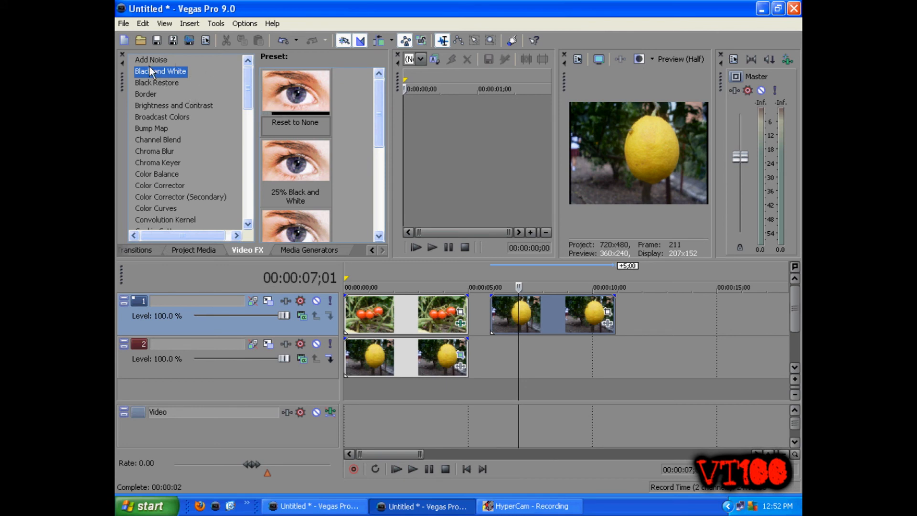
{"action": "left_click_drag", "start_coordinate": [268, 100], "coordinate": [573, 318]}
{"action": "left_click", "coordinate": [591, 316]}
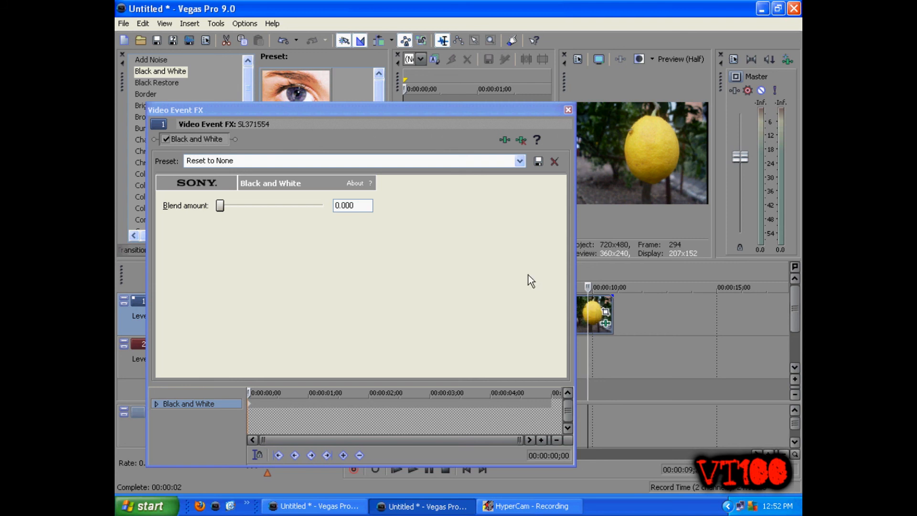
{"action": "left_click_drag", "start_coordinate": [223, 205], "coordinate": [275, 207]}
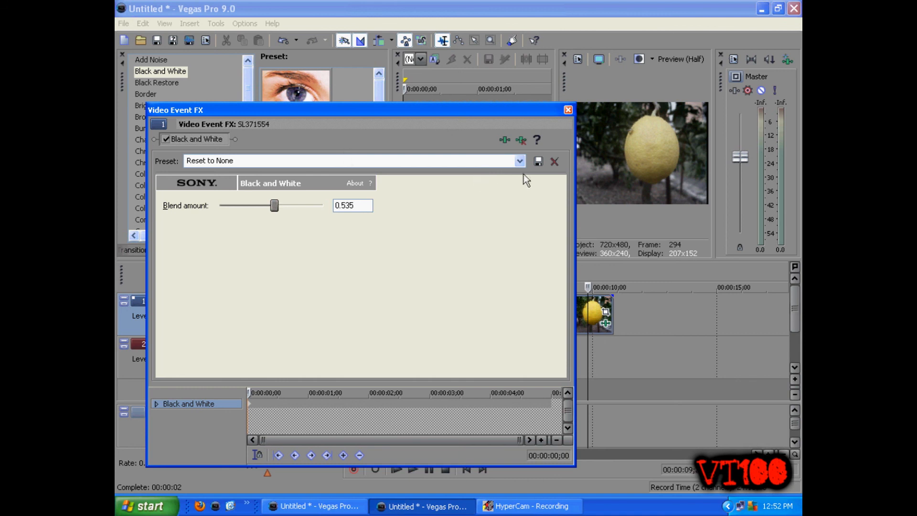
Save the Black and White settings of the lemon clip on track 1 as a preset named new1 and close the effect window
{"action": "left_click", "coordinate": [469, 161]}
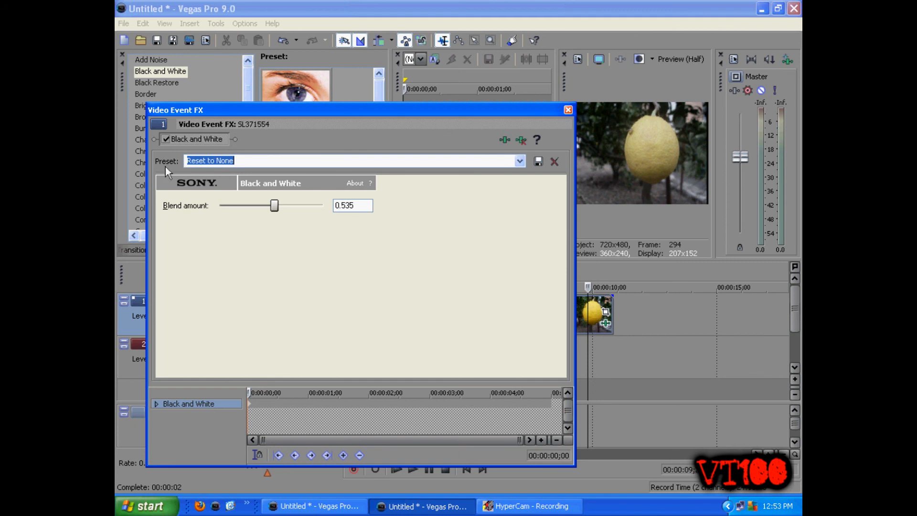
{"action": "key", "text": "BackSpace"}
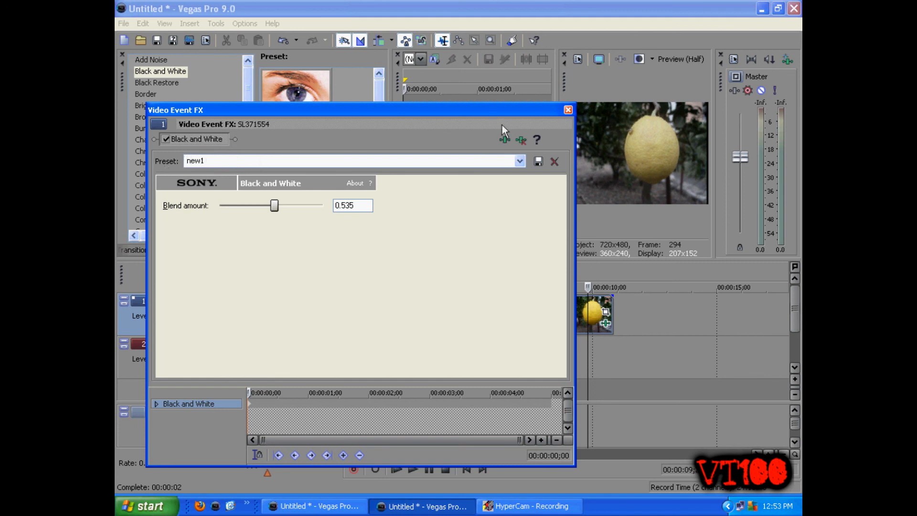
{"action": "left_click", "coordinate": [538, 161]}
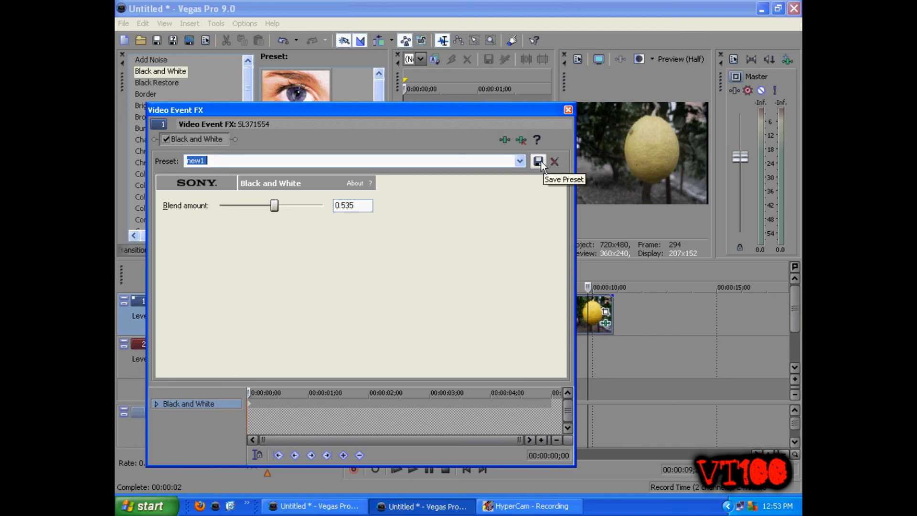
{"action": "left_click", "coordinate": [568, 110]}
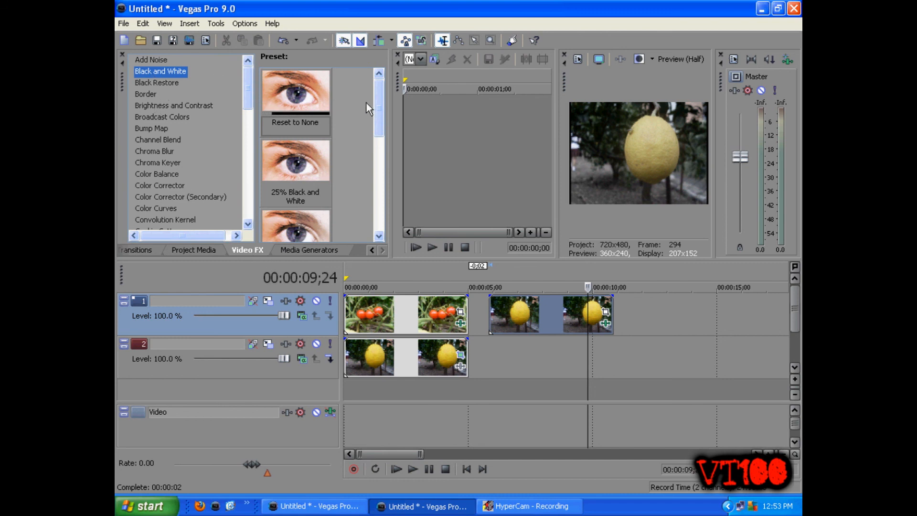
Apply the saved new1 Black and White preset to the lemon clip on track 1 as a second effect
{"action": "left_click_drag", "start_coordinate": [377, 108], "coordinate": [376, 221]}
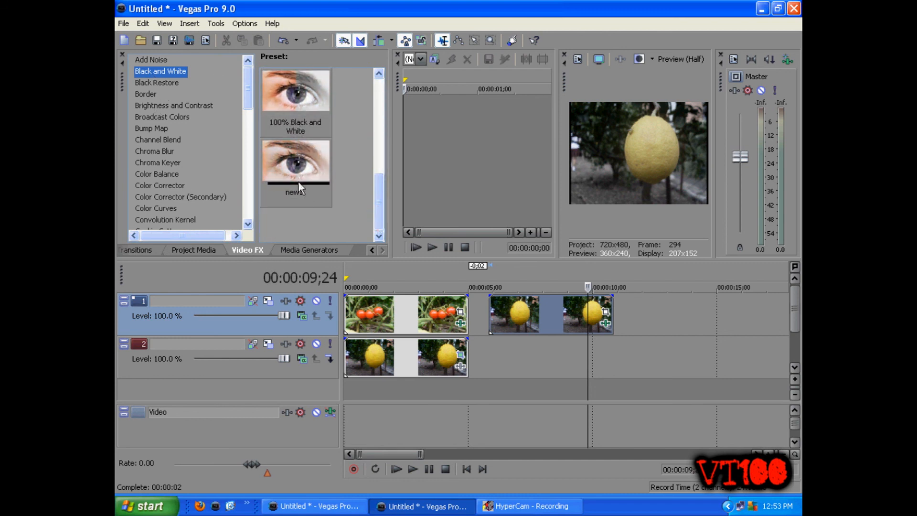
{"action": "left_click", "coordinate": [295, 163]}
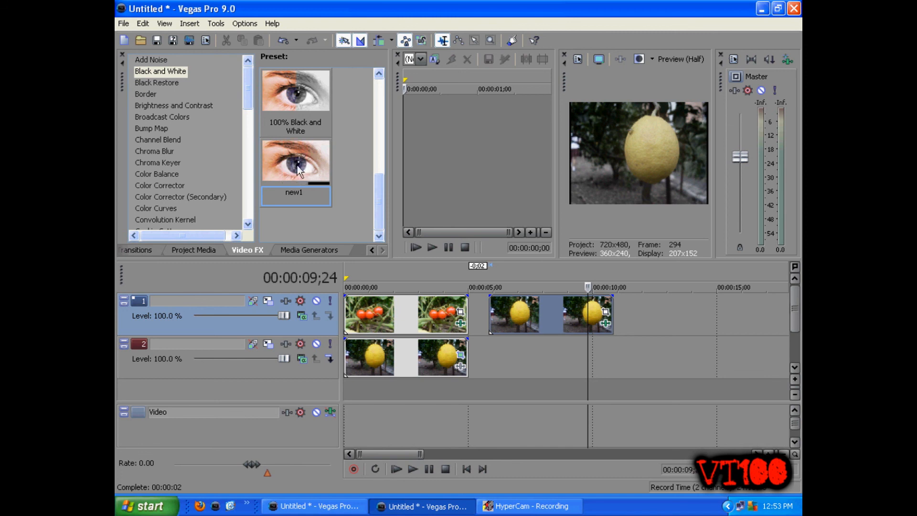
{"action": "left_click_drag", "start_coordinate": [294, 168], "coordinate": [533, 317]}
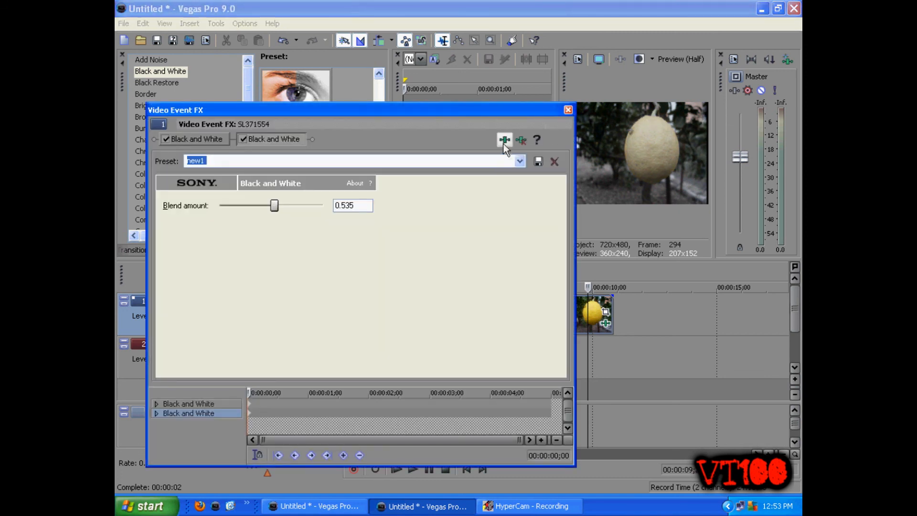
{"action": "left_click", "coordinate": [568, 112]}
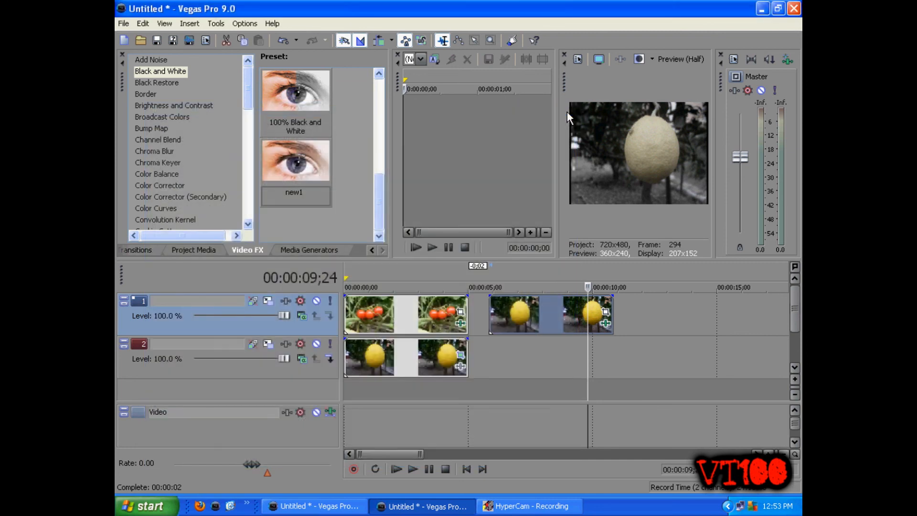
Check the effect at several points of the lemon clip on track 1, ending with the playhead at 00:00:08;16
{"action": "left_click", "coordinate": [537, 322]}
{"action": "left_click", "coordinate": [505, 316]}
{"action": "left_click", "coordinate": [488, 316]}
{"action": "left_click", "coordinate": [517, 316]}
{"action": "left_click", "coordinate": [556, 317]}
Examine the Channel Blend presets and look through the list of video effects
{"action": "left_click_drag", "start_coordinate": [245, 92], "coordinate": [262, 78]}
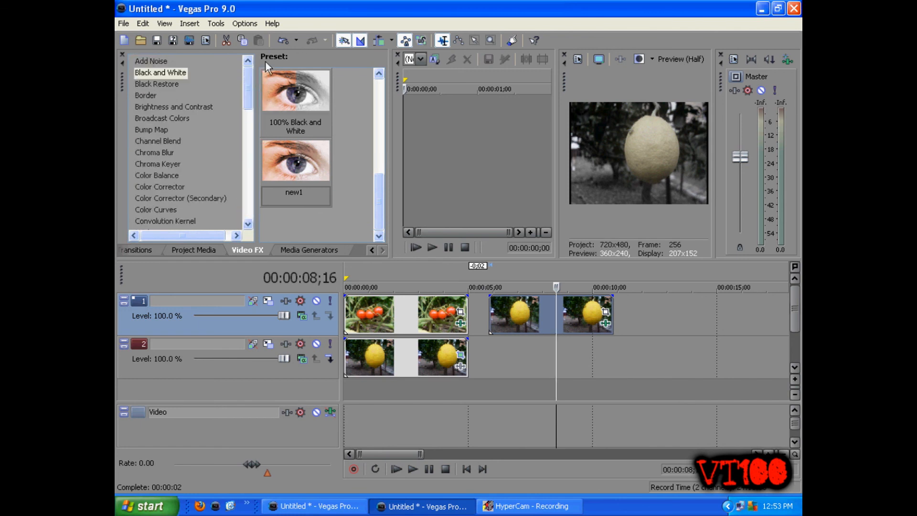
{"action": "left_click", "coordinate": [166, 142]}
{"action": "left_click", "coordinate": [247, 117]}
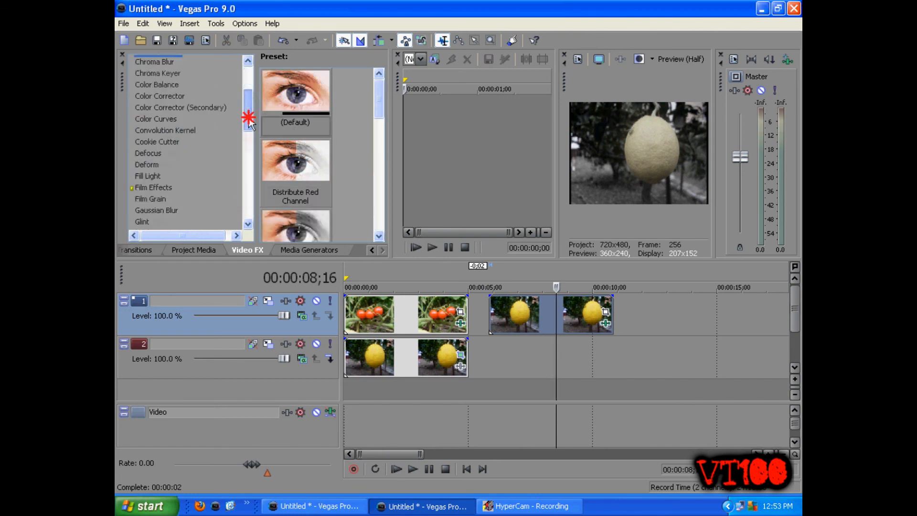
{"action": "left_click", "coordinate": [250, 165]}
{"action": "left_click_drag", "start_coordinate": [250, 165], "coordinate": [251, 62]}
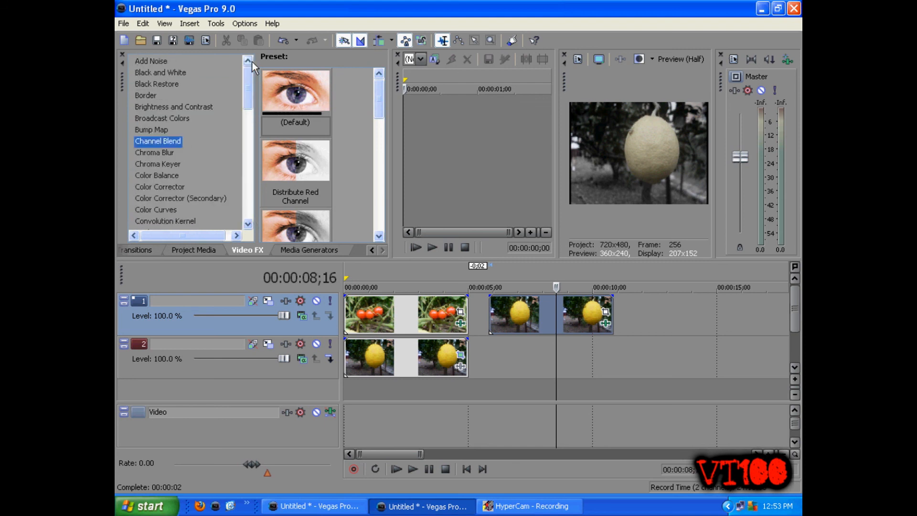